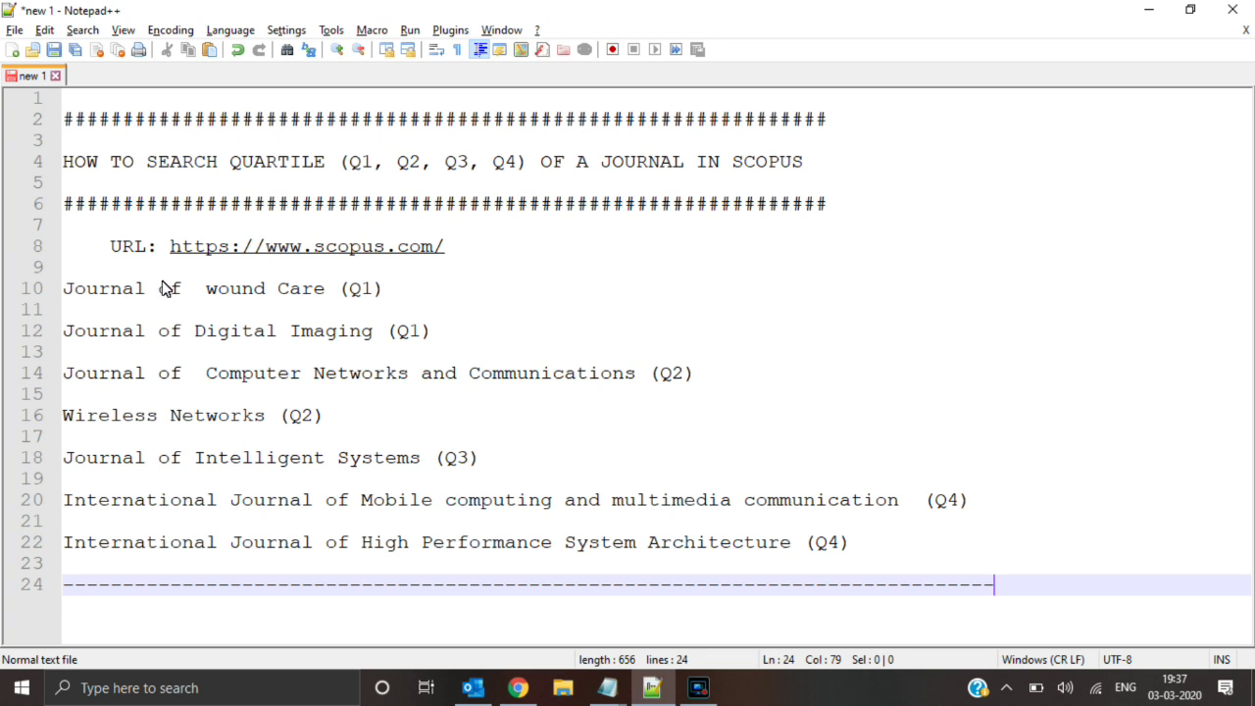
Step: Open the scopus.com link from the notes in Chrome, and set the Sources page search to Title
double_click(353, 248)
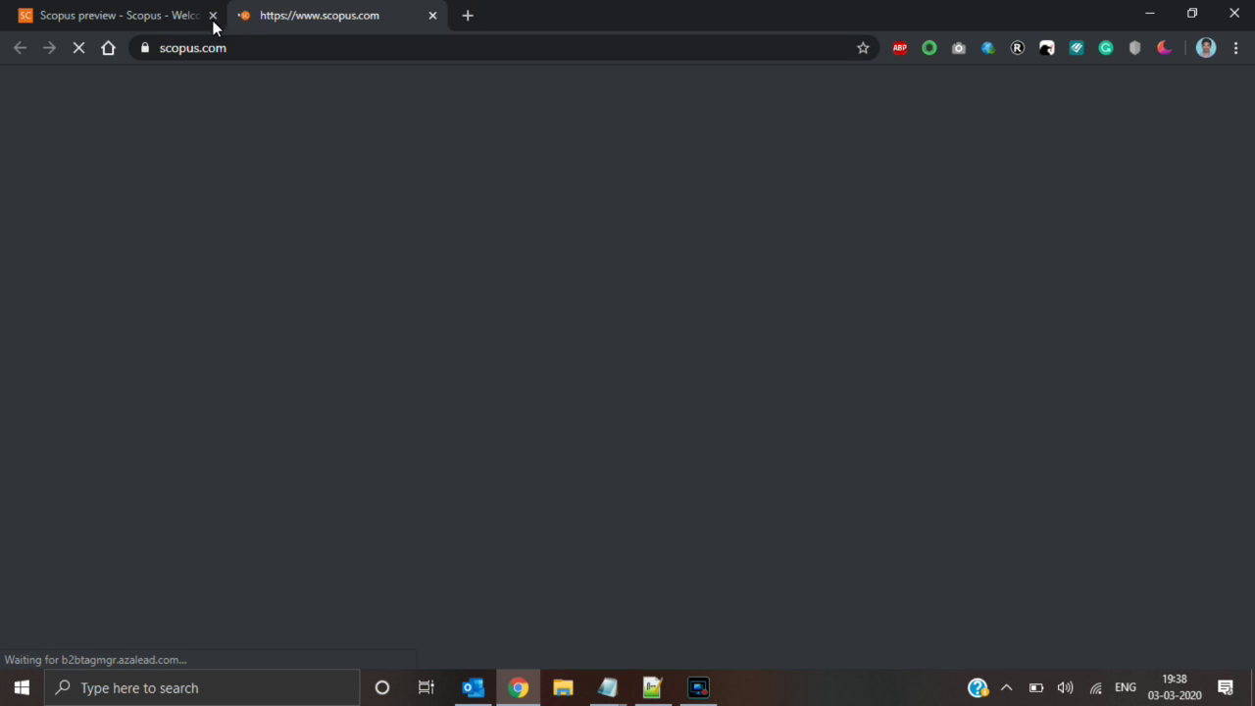
click(213, 14)
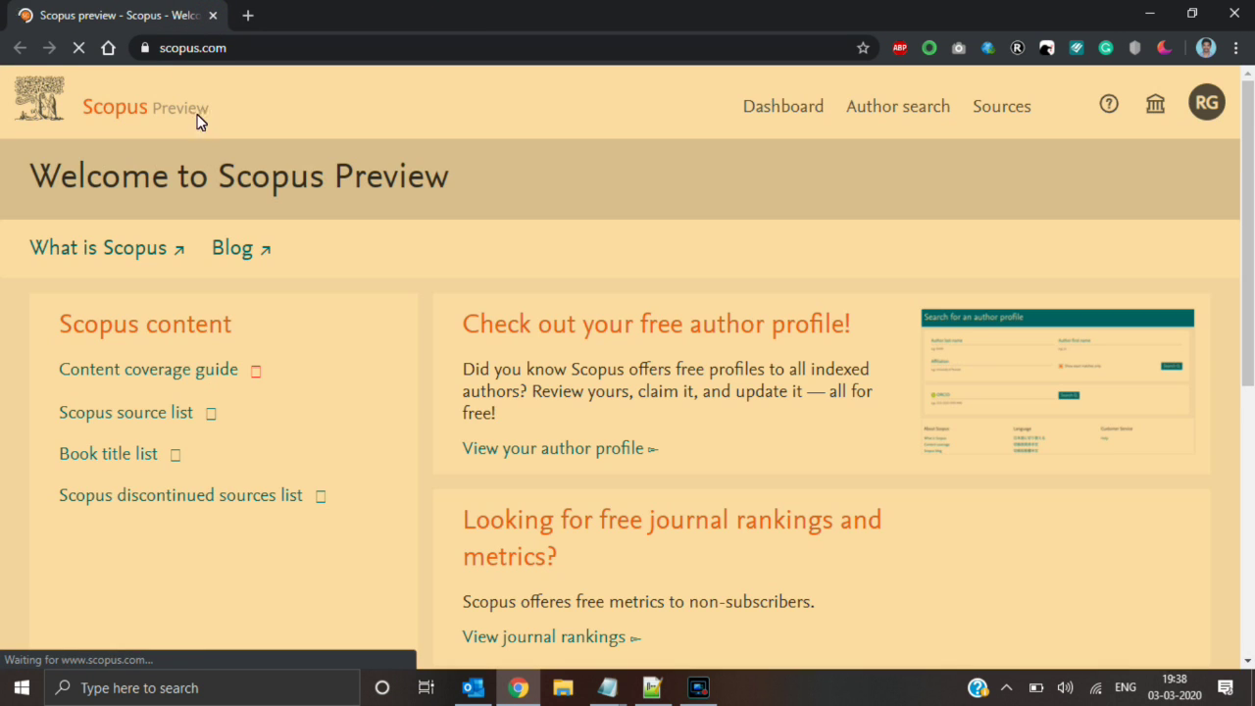
click(1003, 107)
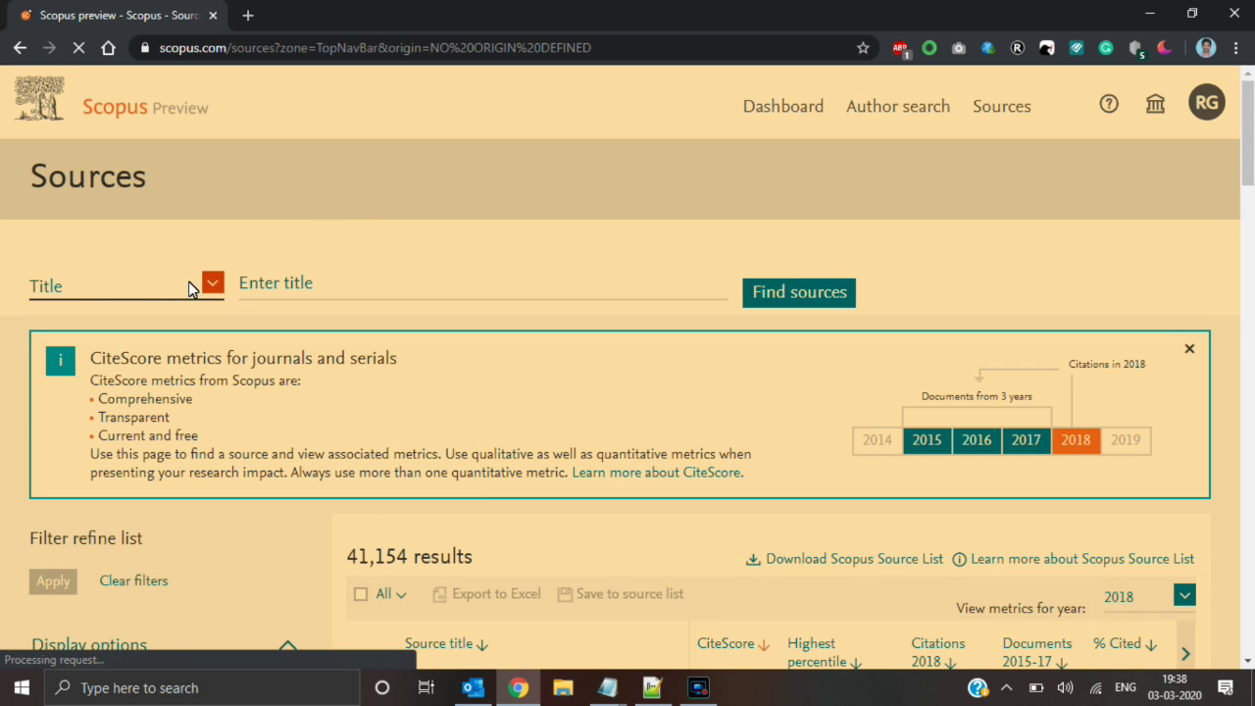
click(214, 282)
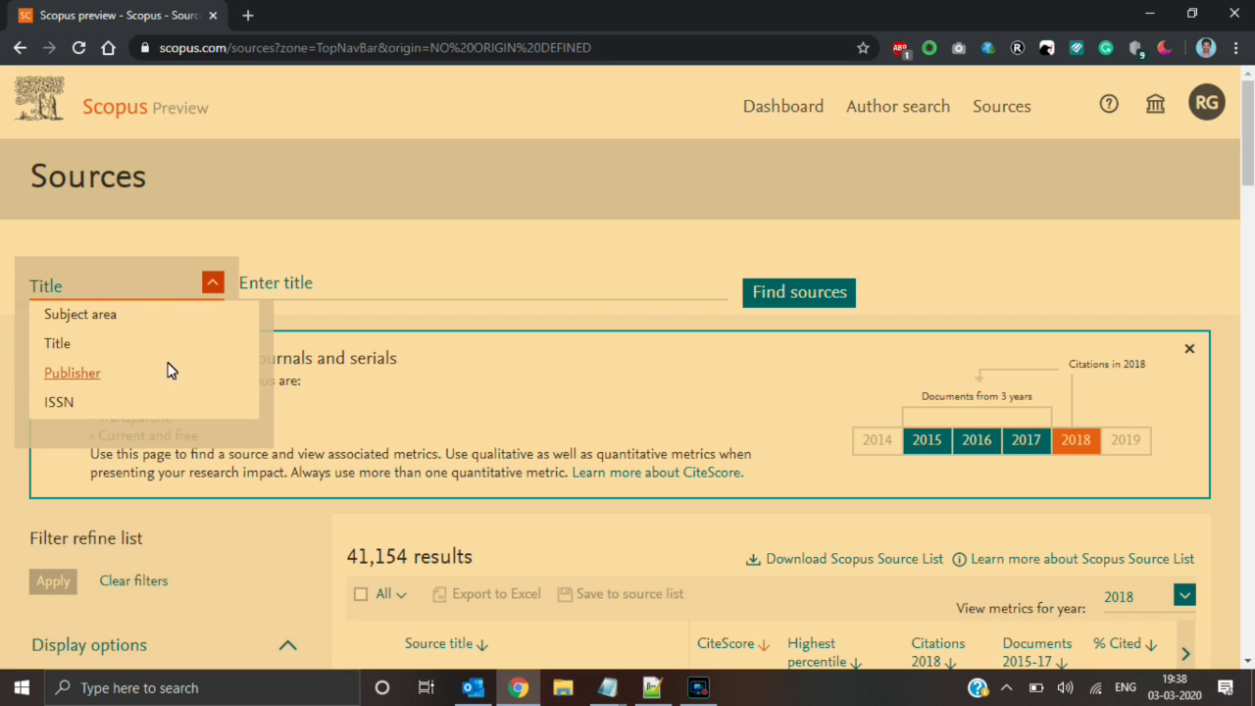
click(56, 345)
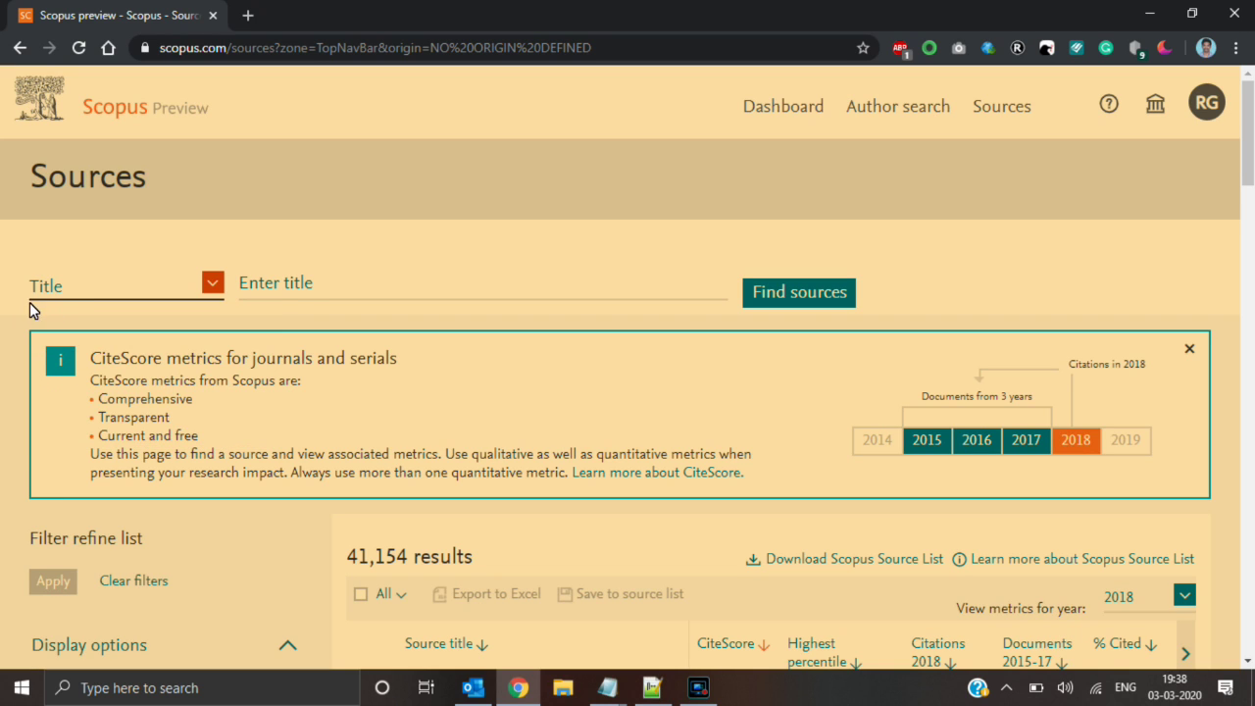
Step: Switch to Notepad++ and copy the journal name "Journal of wound Care" from the notes
click(651, 687)
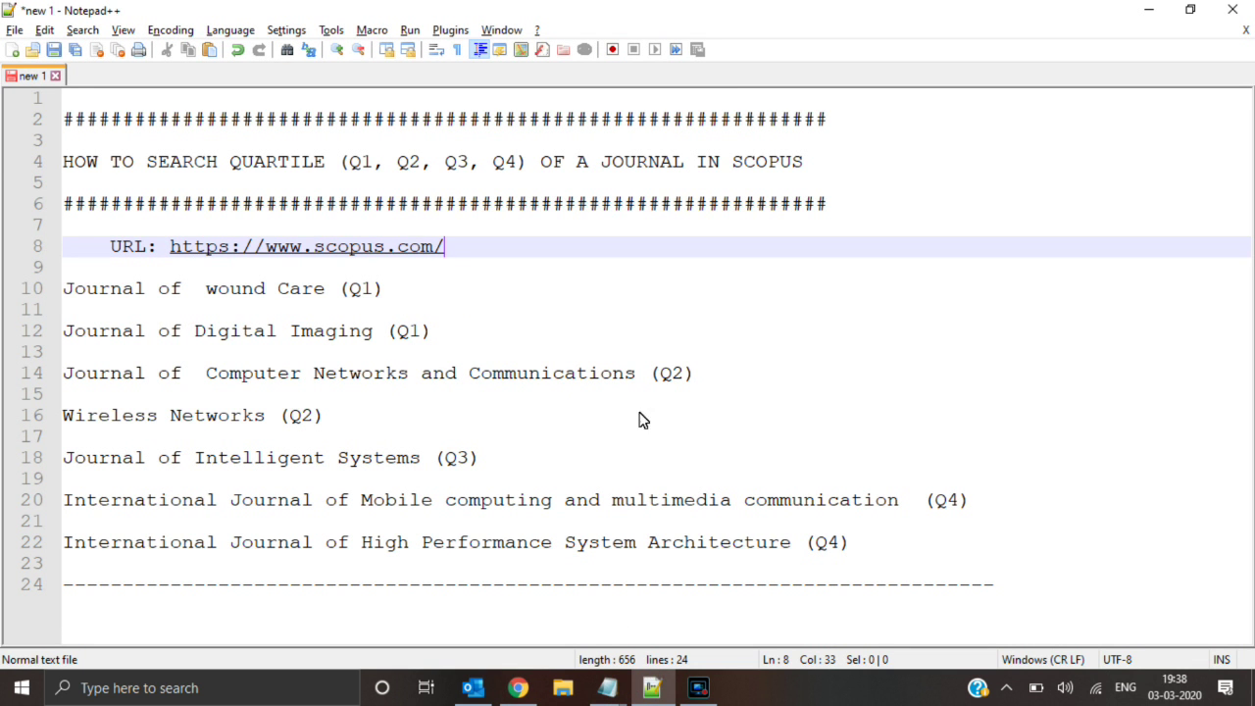
drag(67, 288, 327, 290)
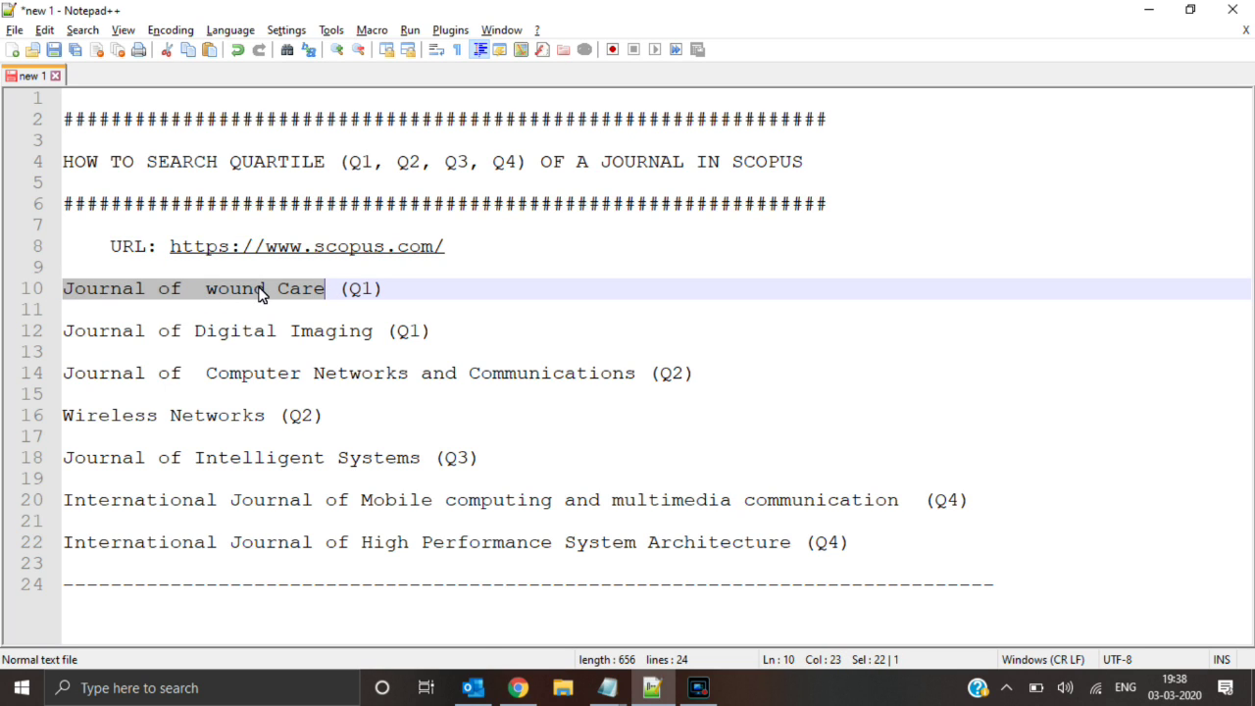
right_click(261, 294)
click(289, 314)
Step: Switch to Chrome and search the Scopus sources for the title "Journal of wound care" using the copied name and its matching suggestion
click(517, 687)
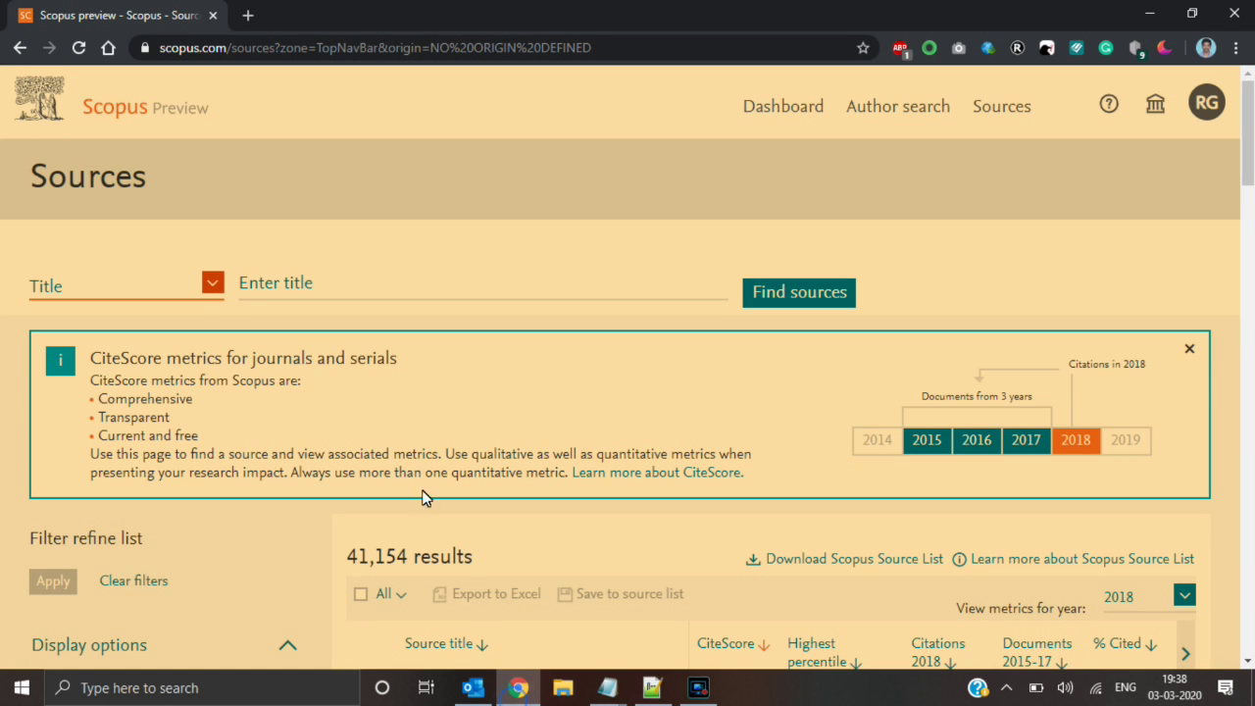
click(312, 291)
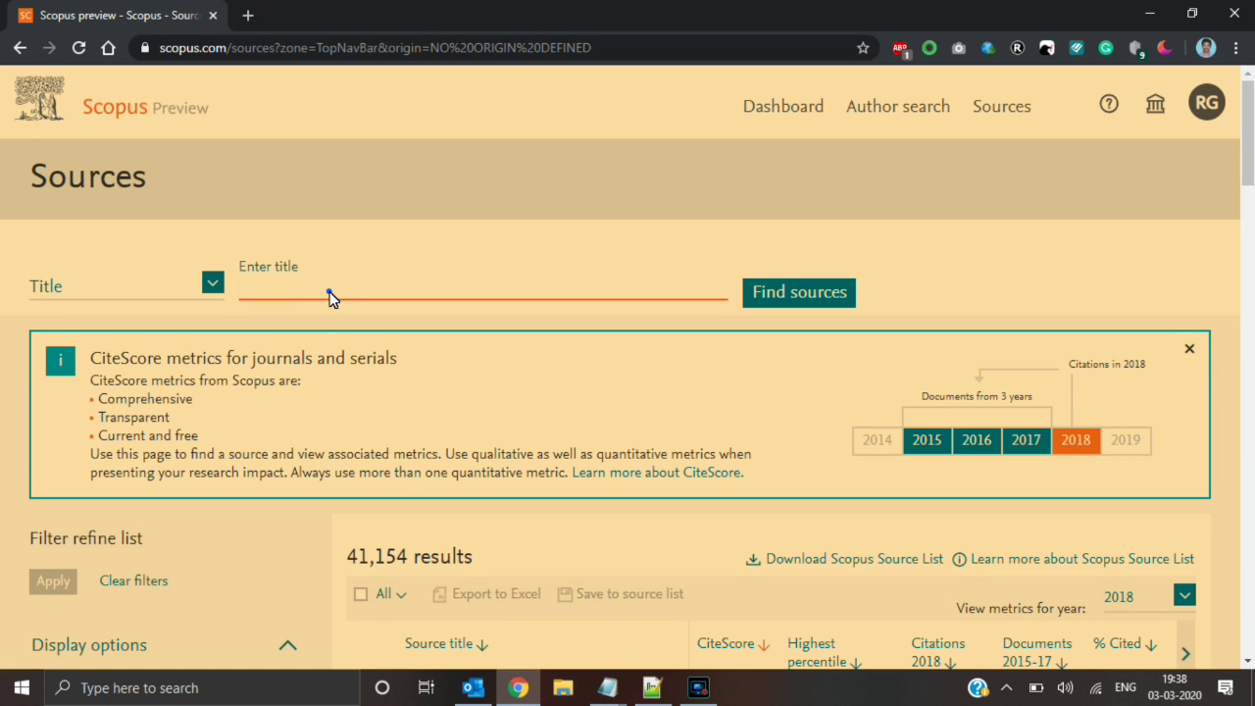
right_click(328, 291)
click(380, 435)
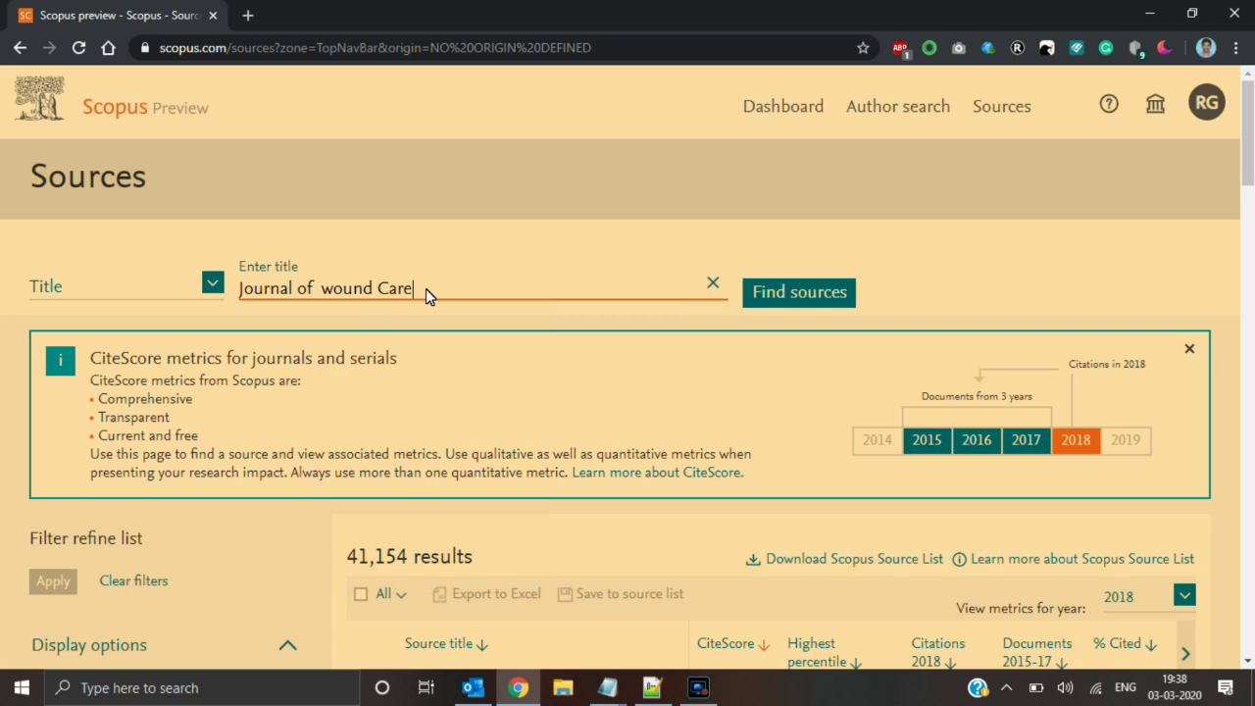
key(Down)
click(312, 317)
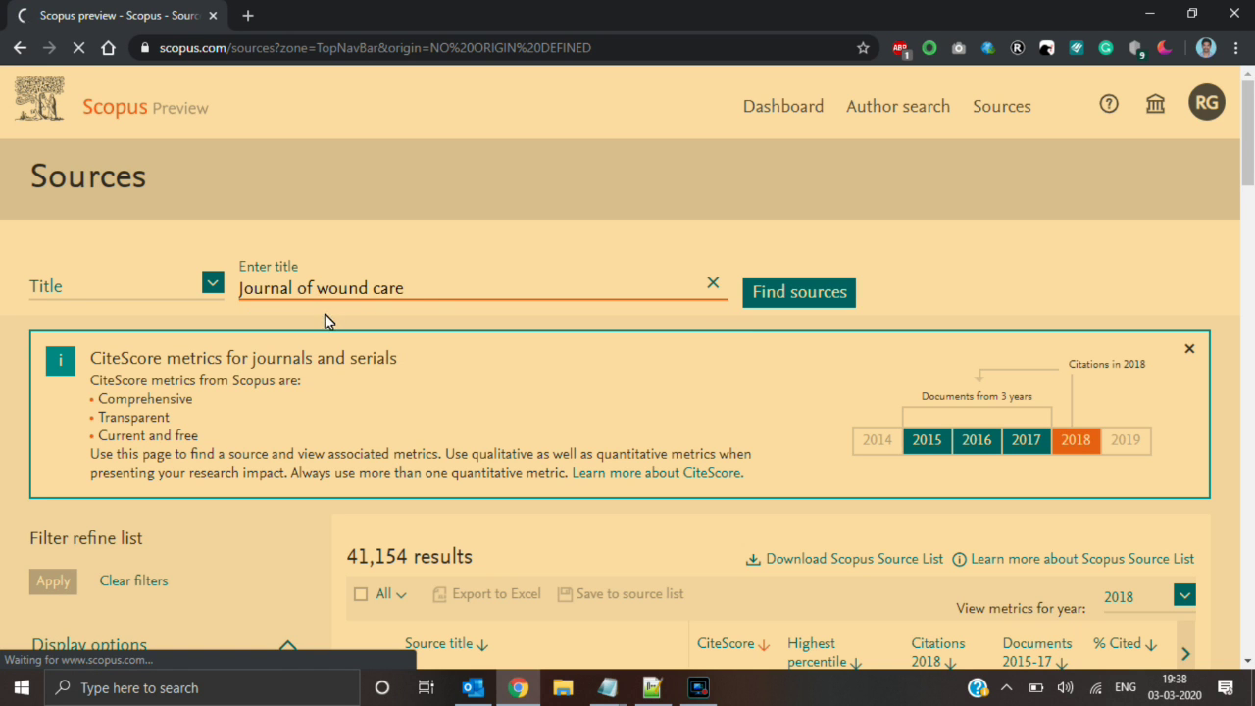
Step: Examine the source list entry for Journal of wound care and the available CiteScore highest quartile filters
scroll(547, 349, down, 5)
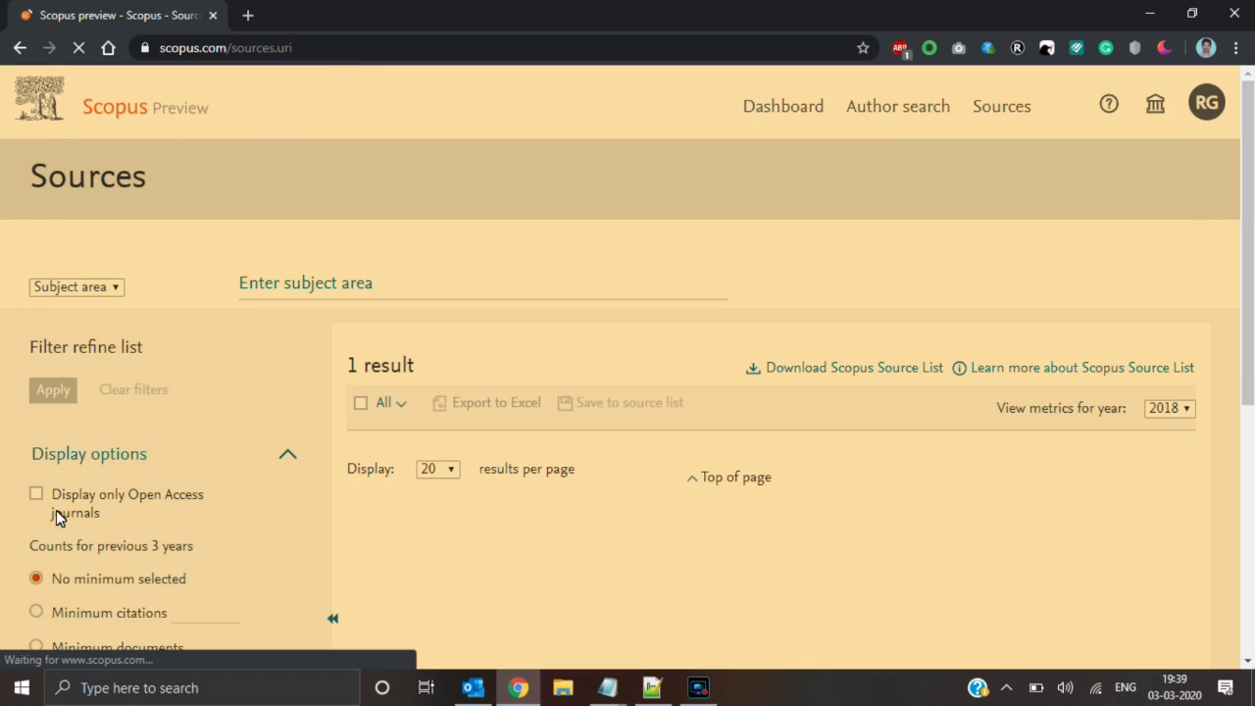
scroll(15, 516, down, 2)
scroll(14, 517, down, 2)
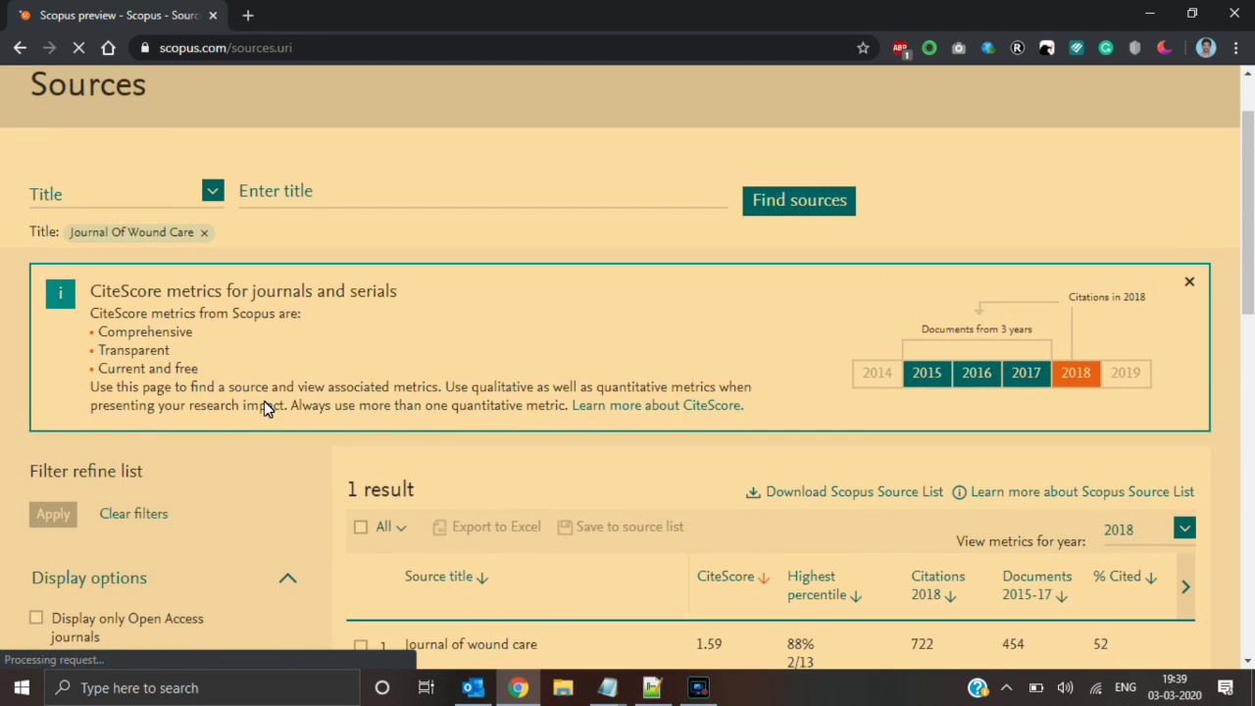
scroll(263, 409, down, 2)
scroll(630, 507, down, 2)
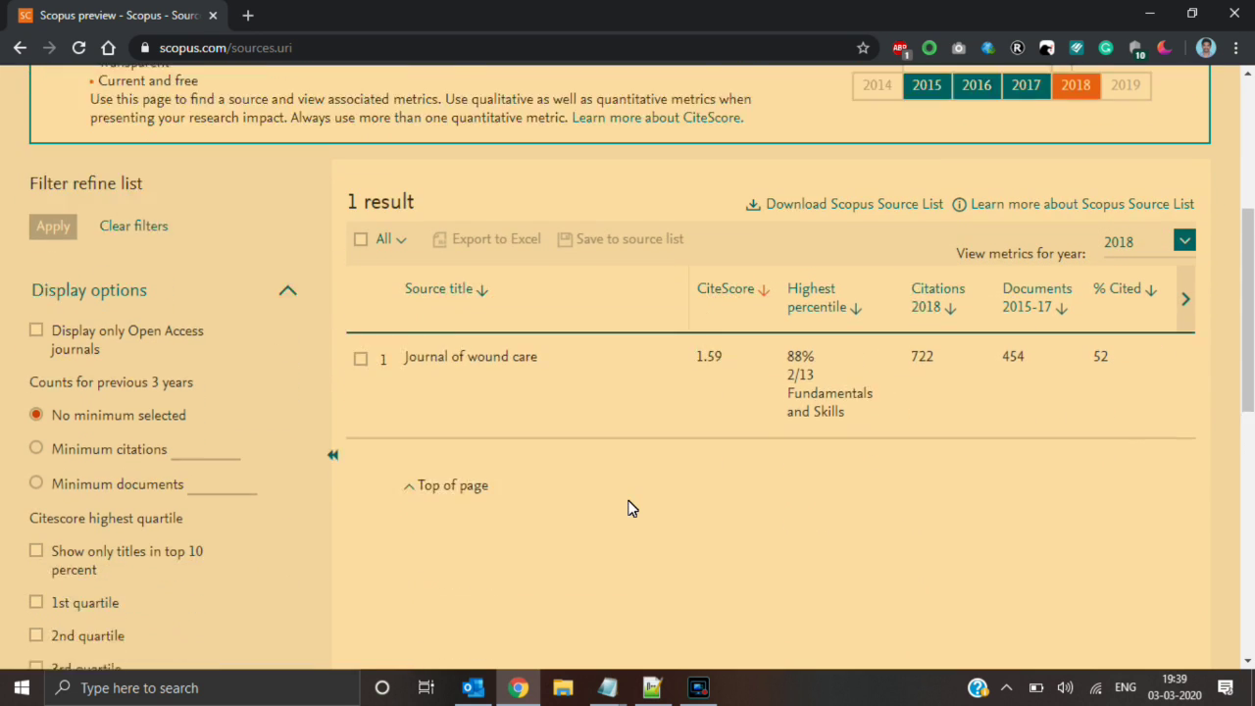
scroll(738, 353, down, 2)
scroll(585, 379, up, 3)
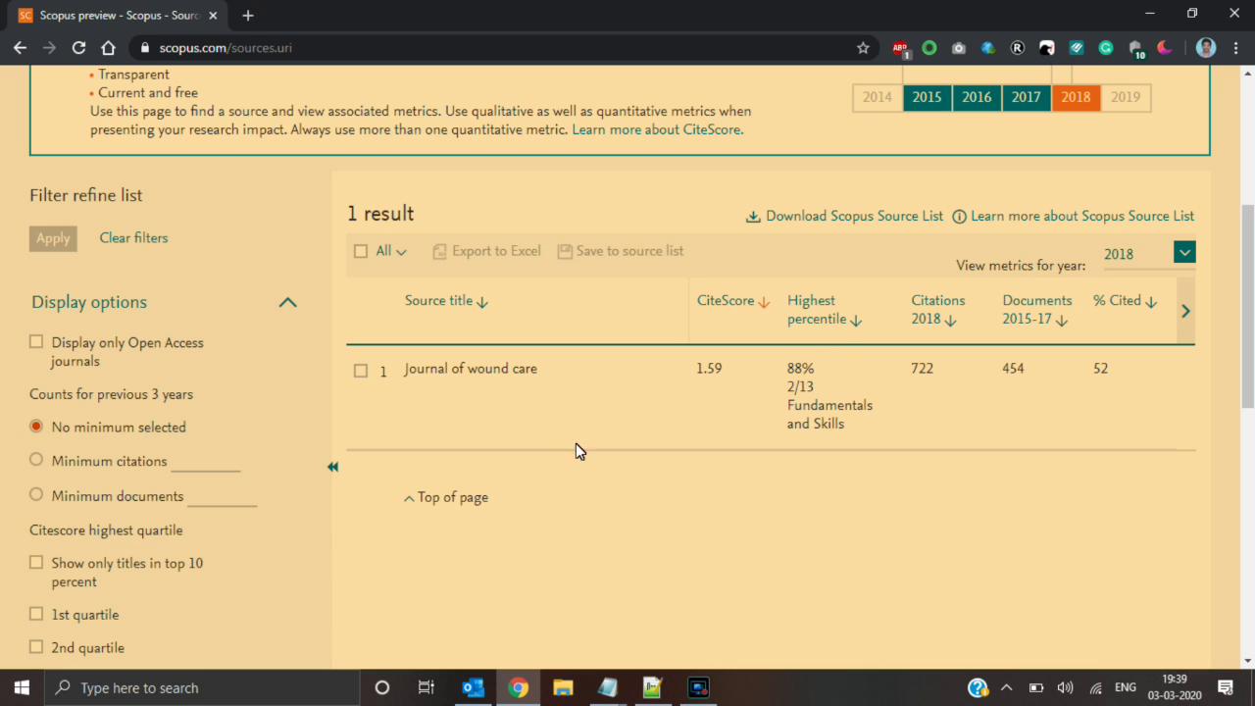
scroll(166, 600, down, 1)
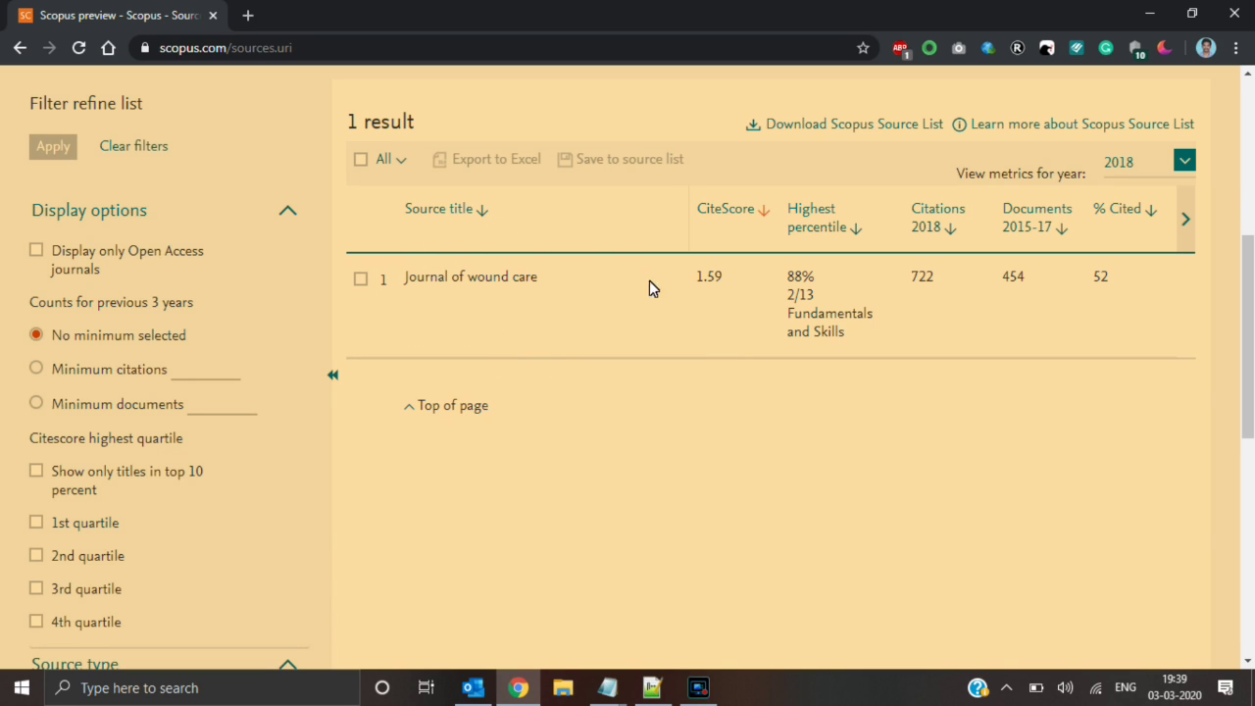
Step: Filter the Journal of wound care result by CiteScore highest quartile, applying 1st quartile
click(36, 524)
scroll(147, 530, down, 4)
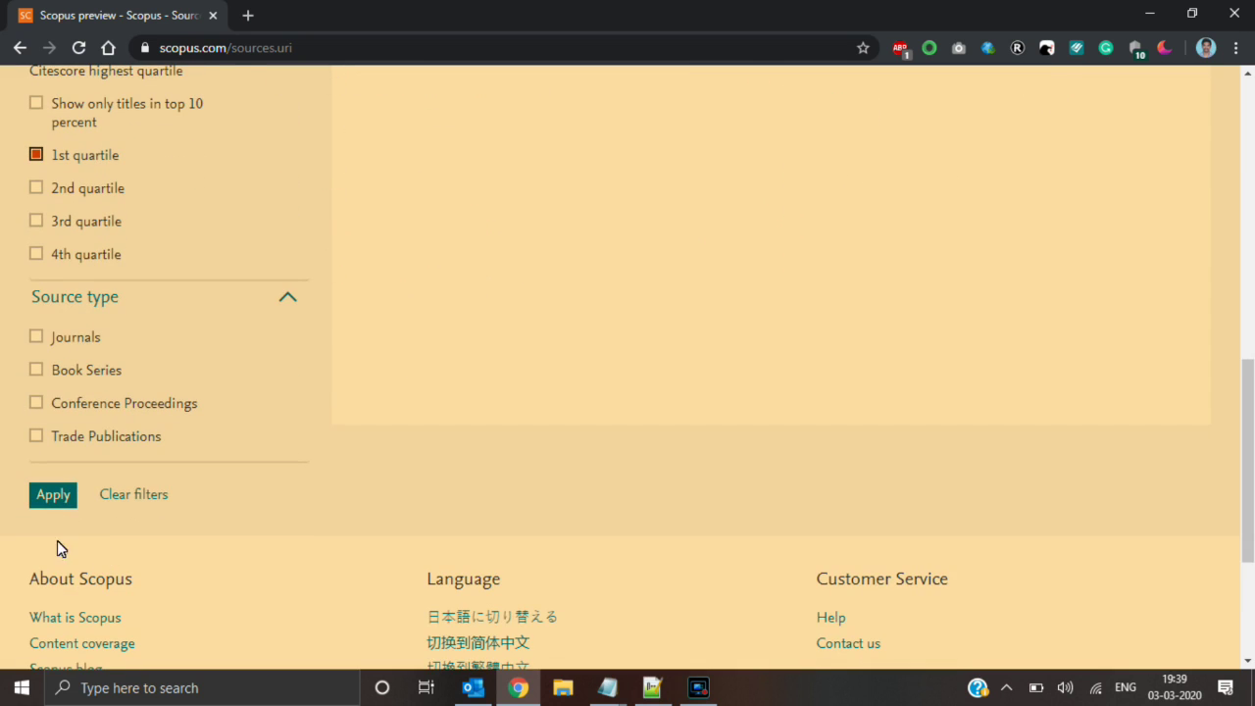
click(53, 495)
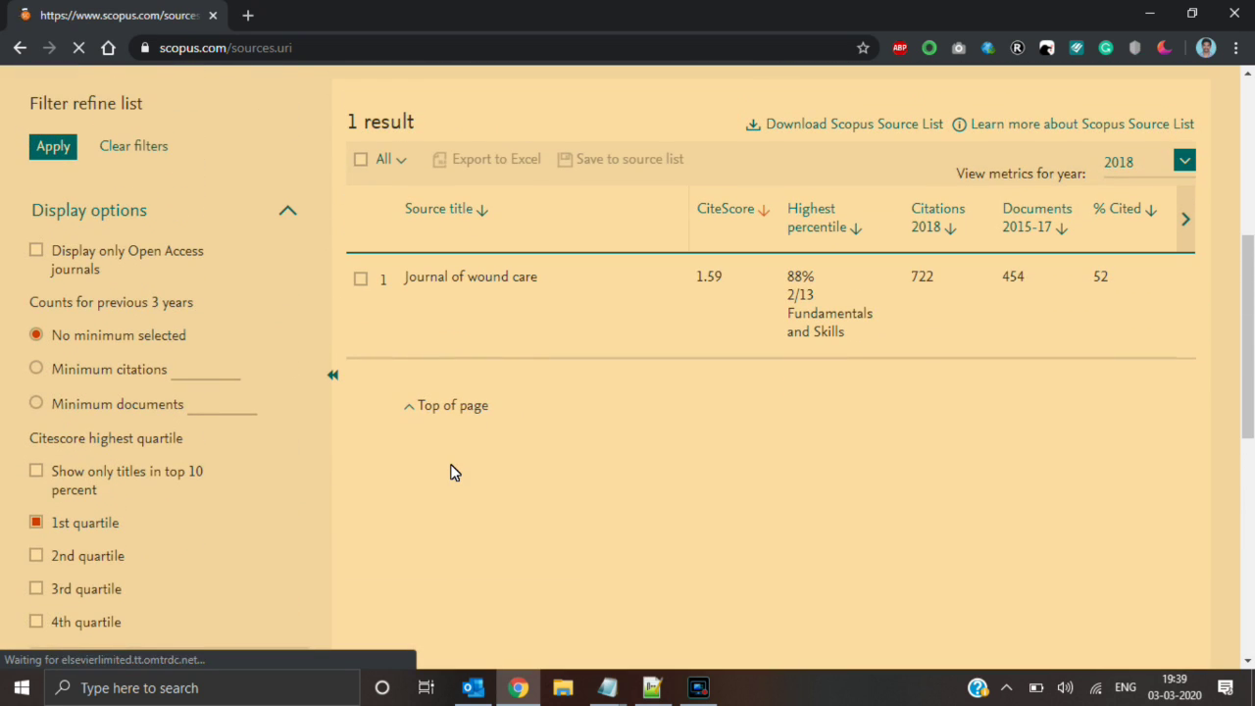
scroll(422, 509, down, 2)
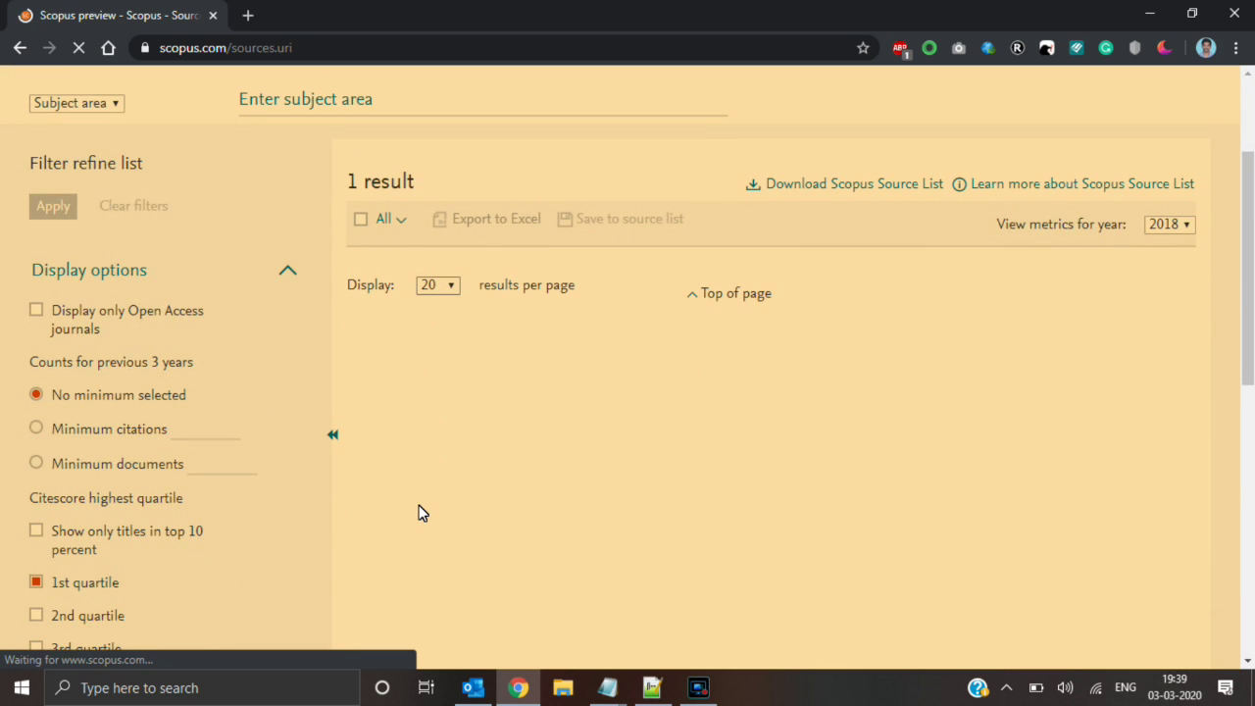
scroll(423, 510, down, 2)
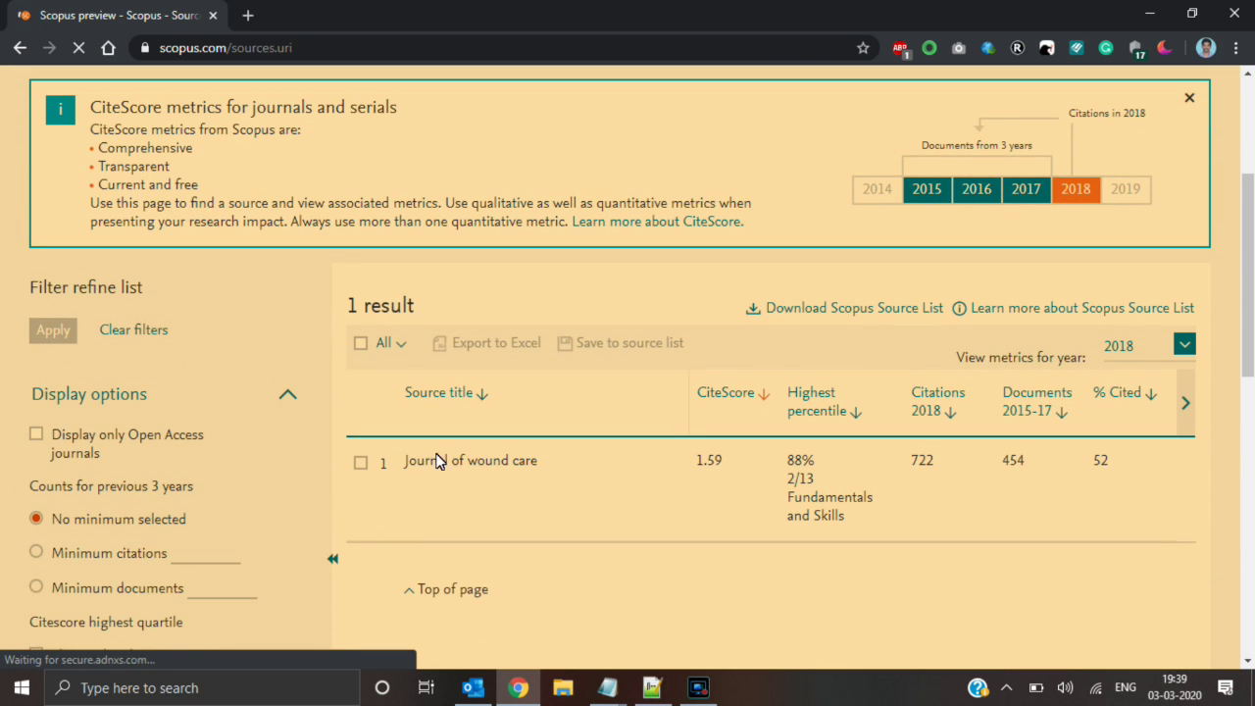
scroll(490, 490, down, 3)
Step: Replace the 1st quartile filter with 2nd quartile and apply it to the Journal of wound care search
click(160, 426)
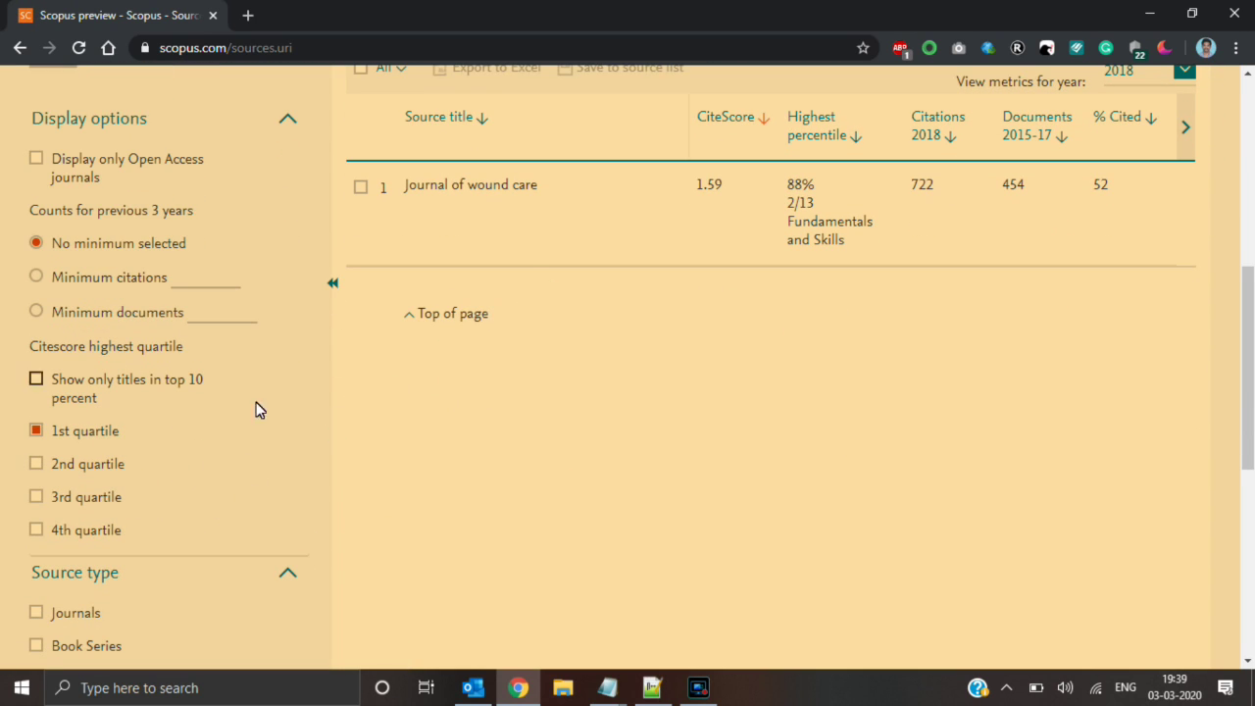
click(36, 464)
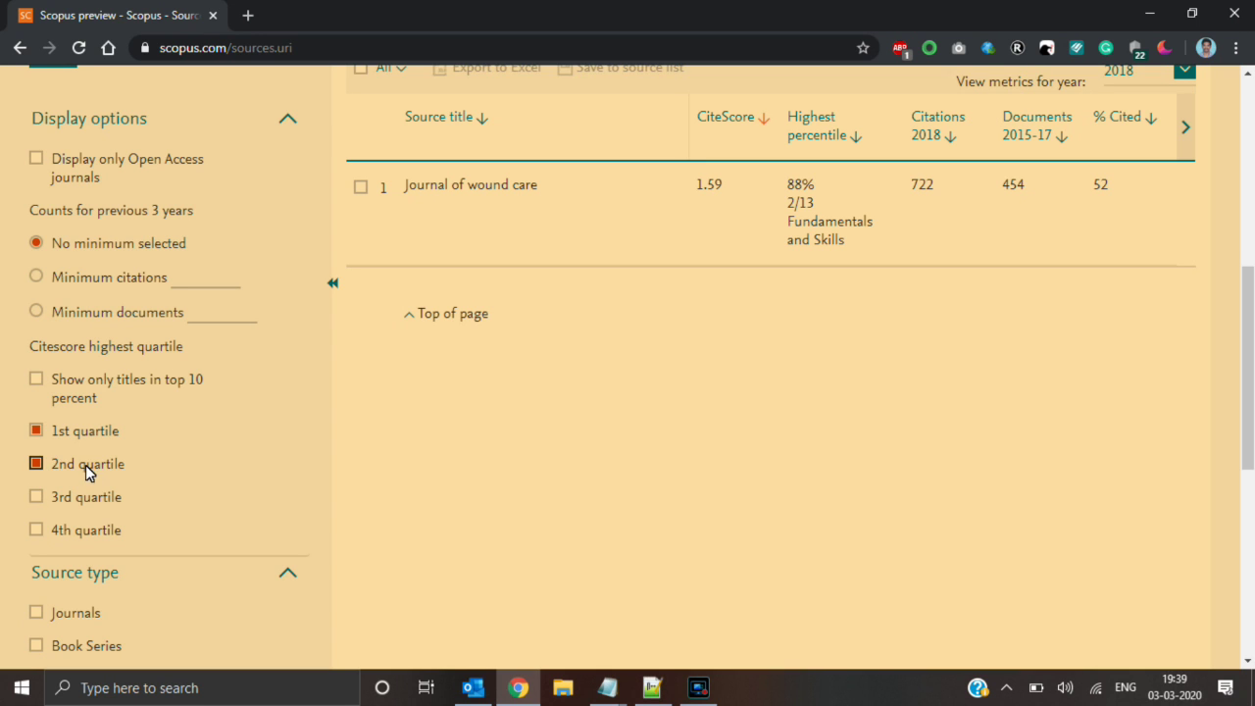
click(36, 431)
scroll(90, 529, down, 2)
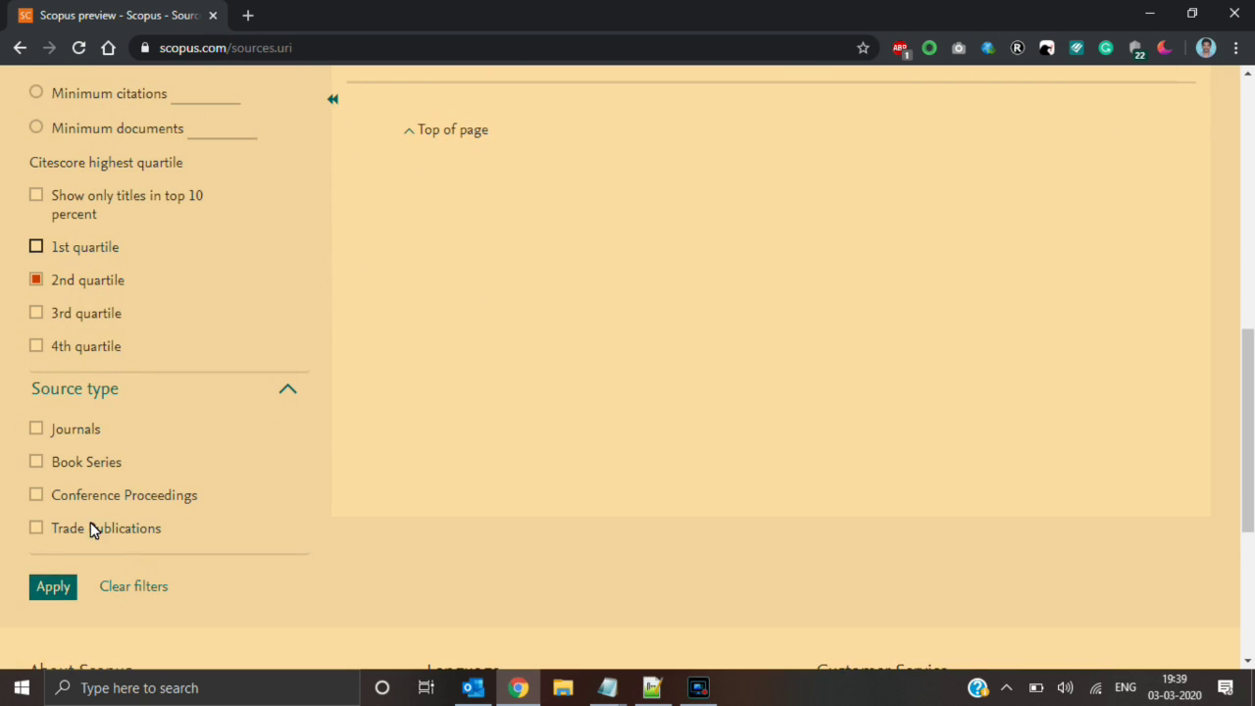
click(54, 586)
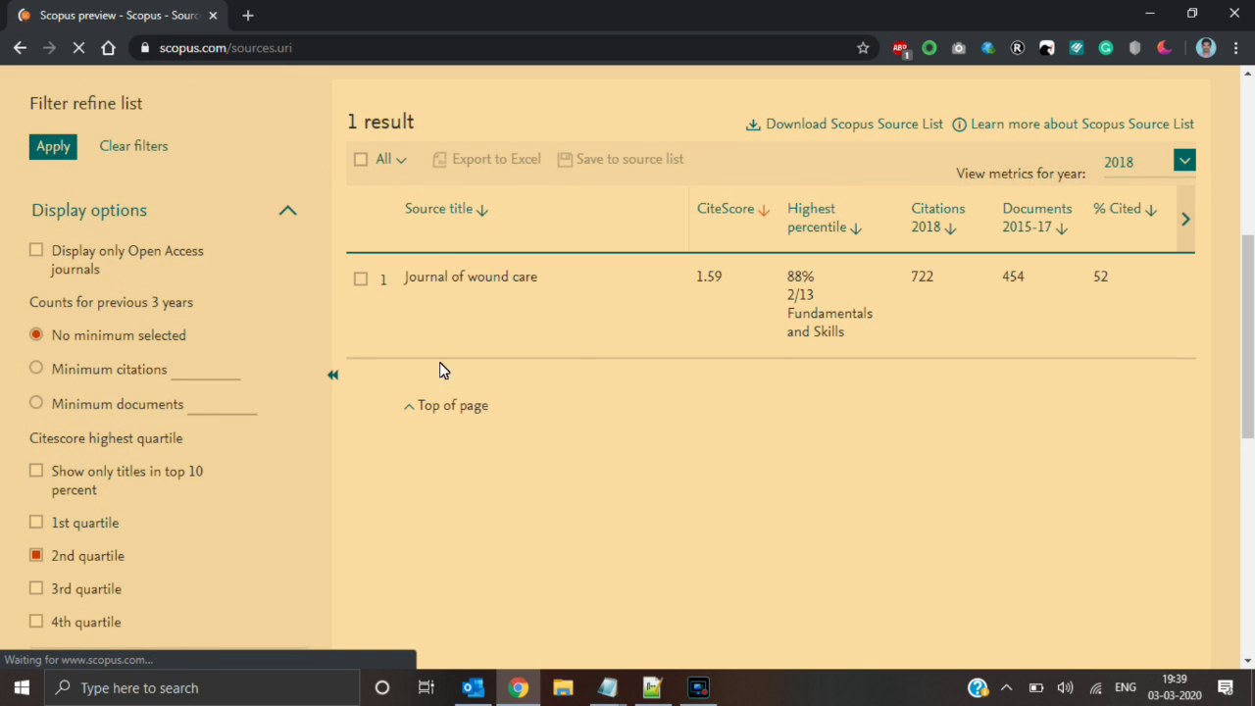
scroll(565, 518, down, 1)
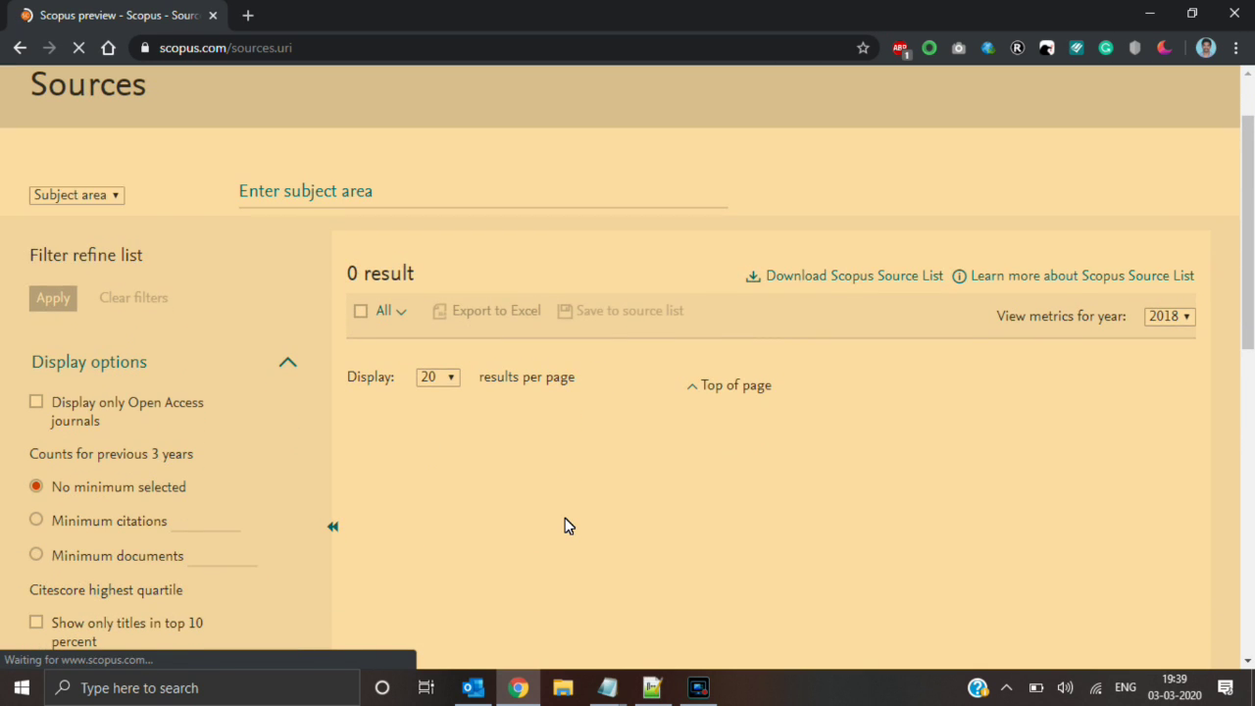
scroll(486, 491, down, 5)
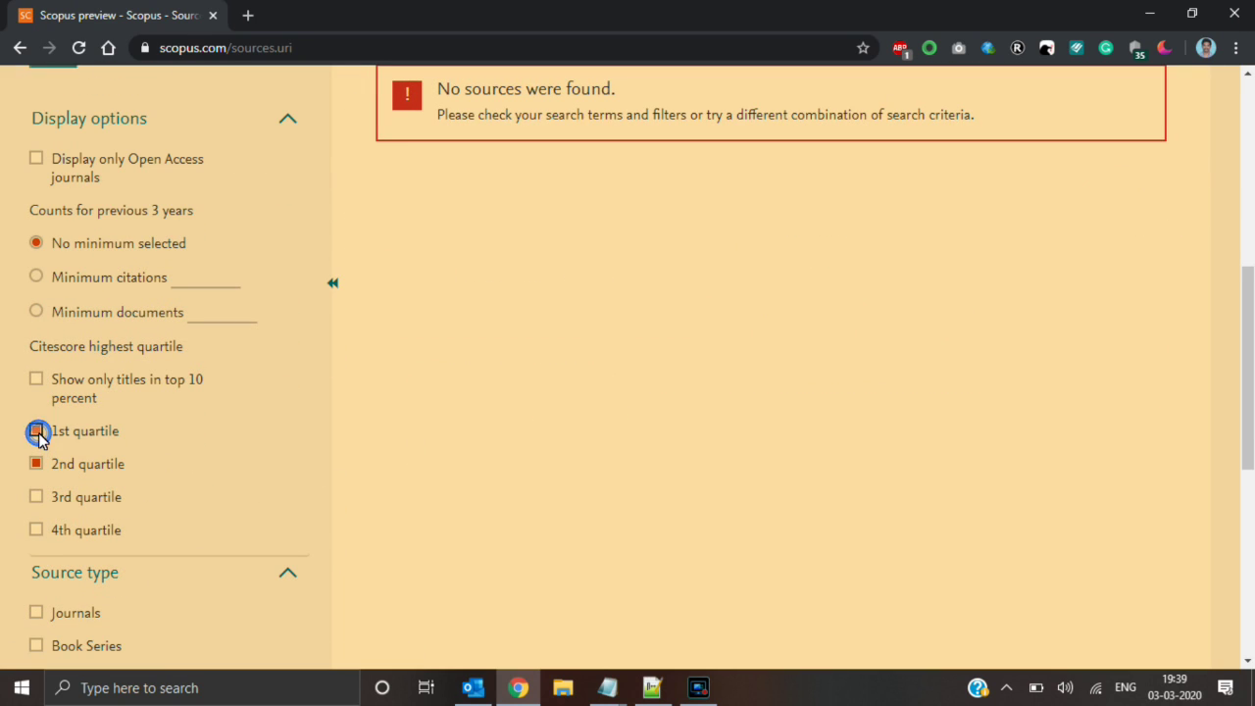
Step: Switch the quartile filter back to 1st quartile only and apply it
click(36, 464)
scroll(48, 521, down, 4)
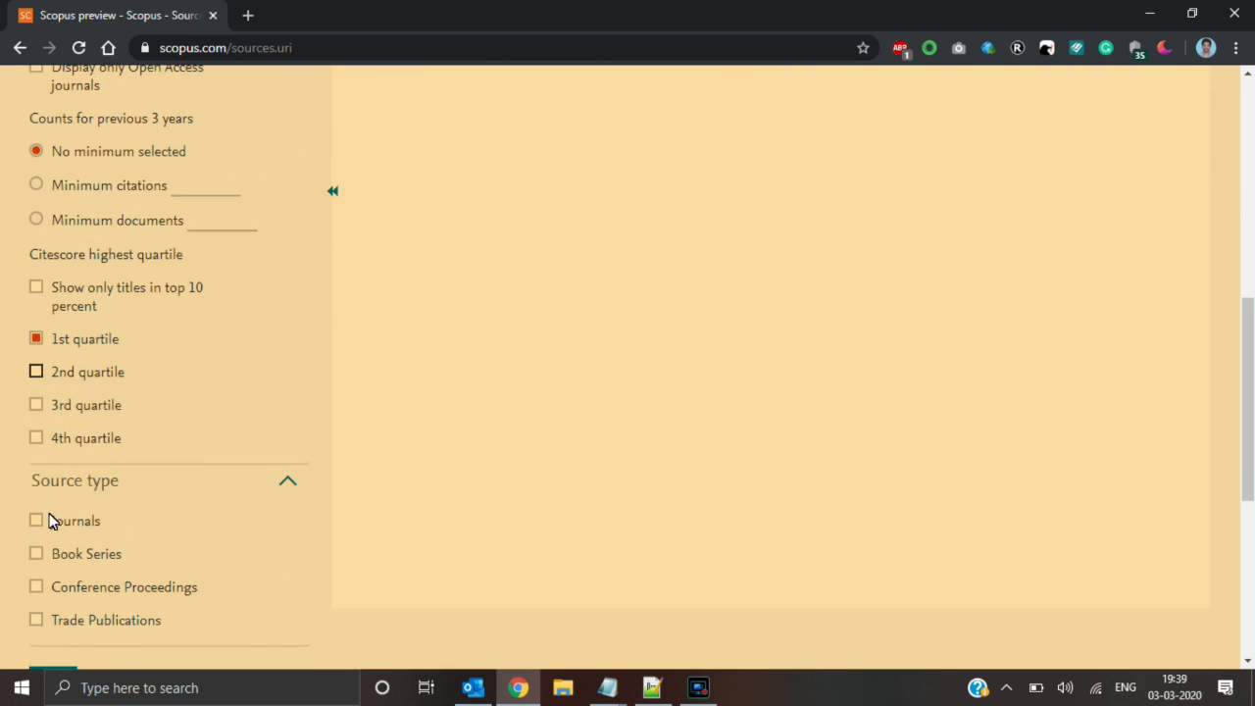
click(56, 411)
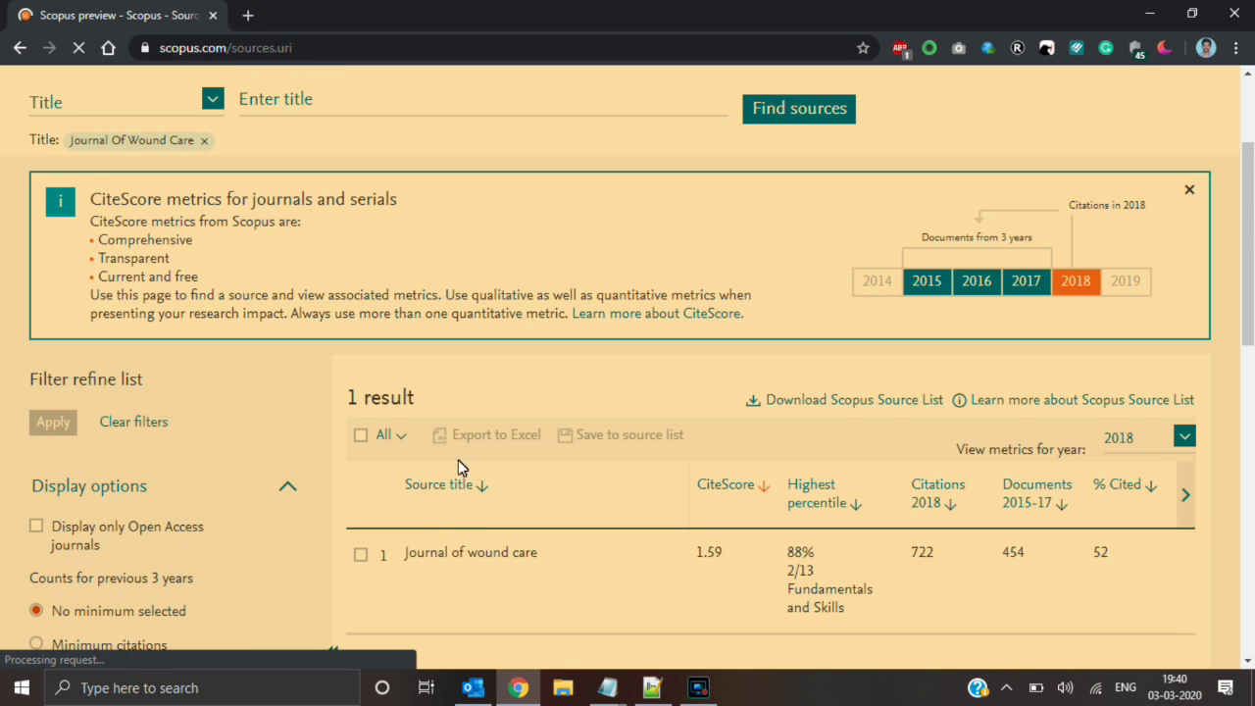
scroll(608, 588, down, 2)
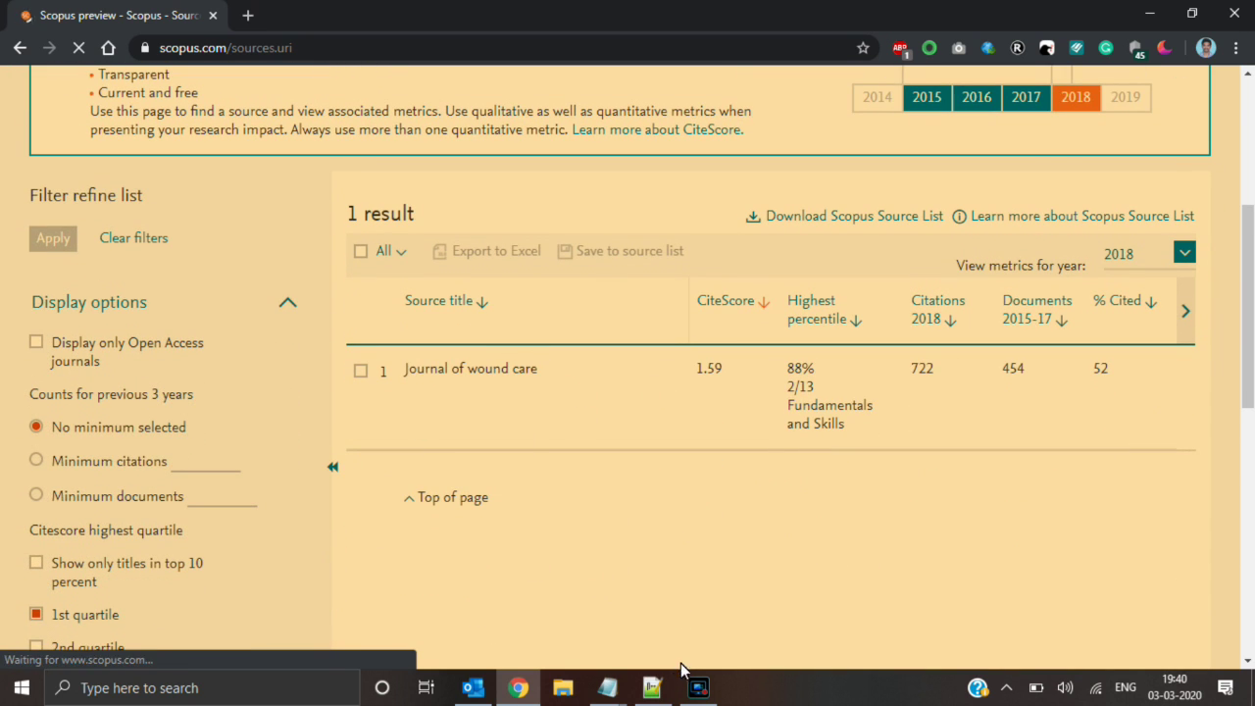
Step: Switch to Notepad++ and copy the journal name "Journal of Digital Imaging" from the notes
click(652, 687)
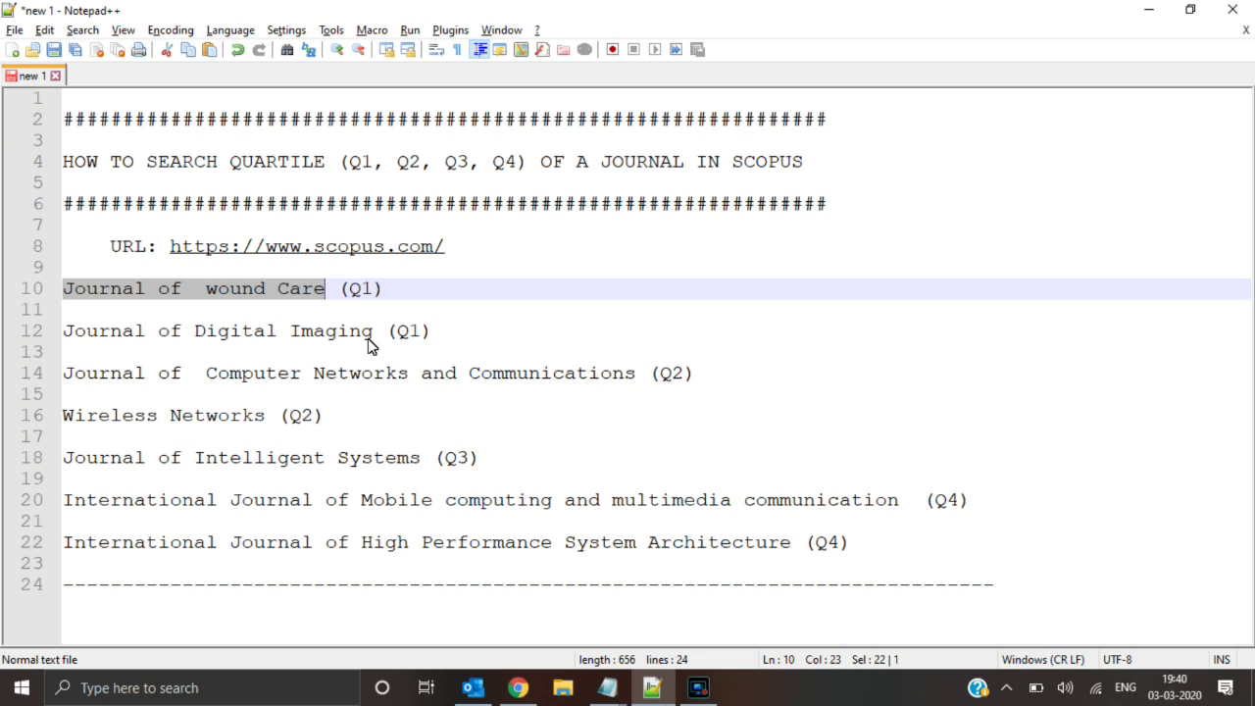
drag(375, 334, 67, 338)
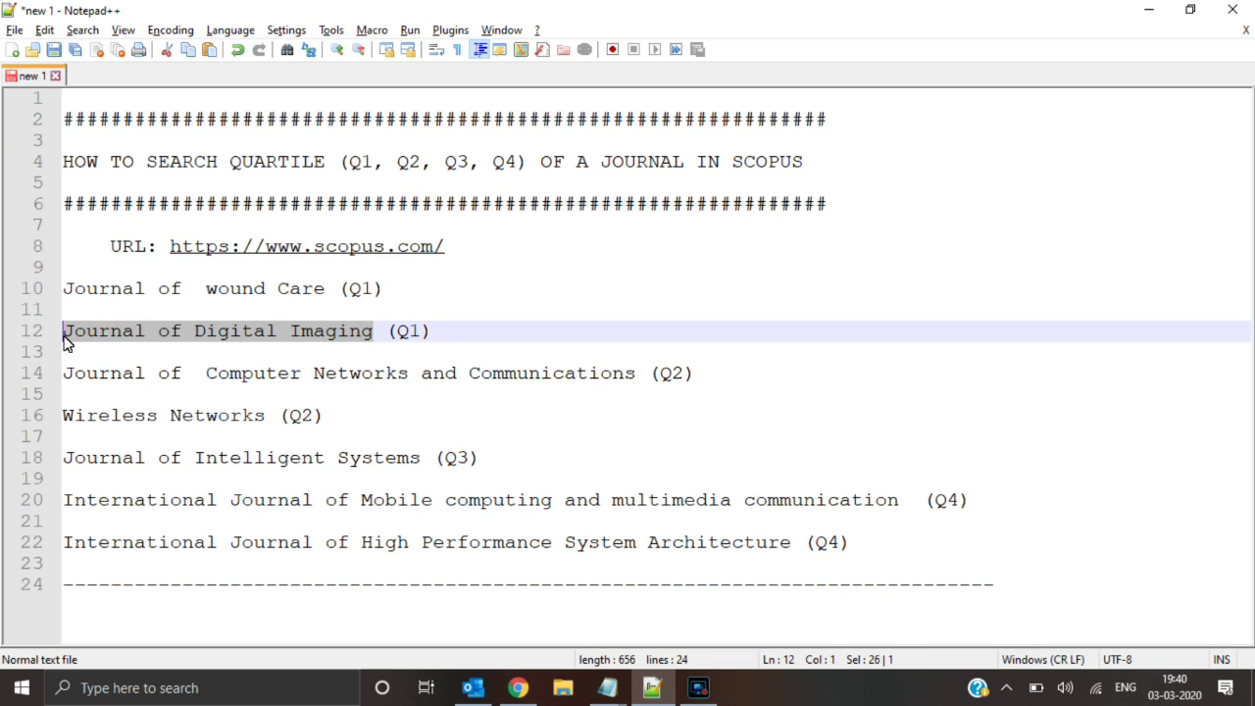
right_click(81, 336)
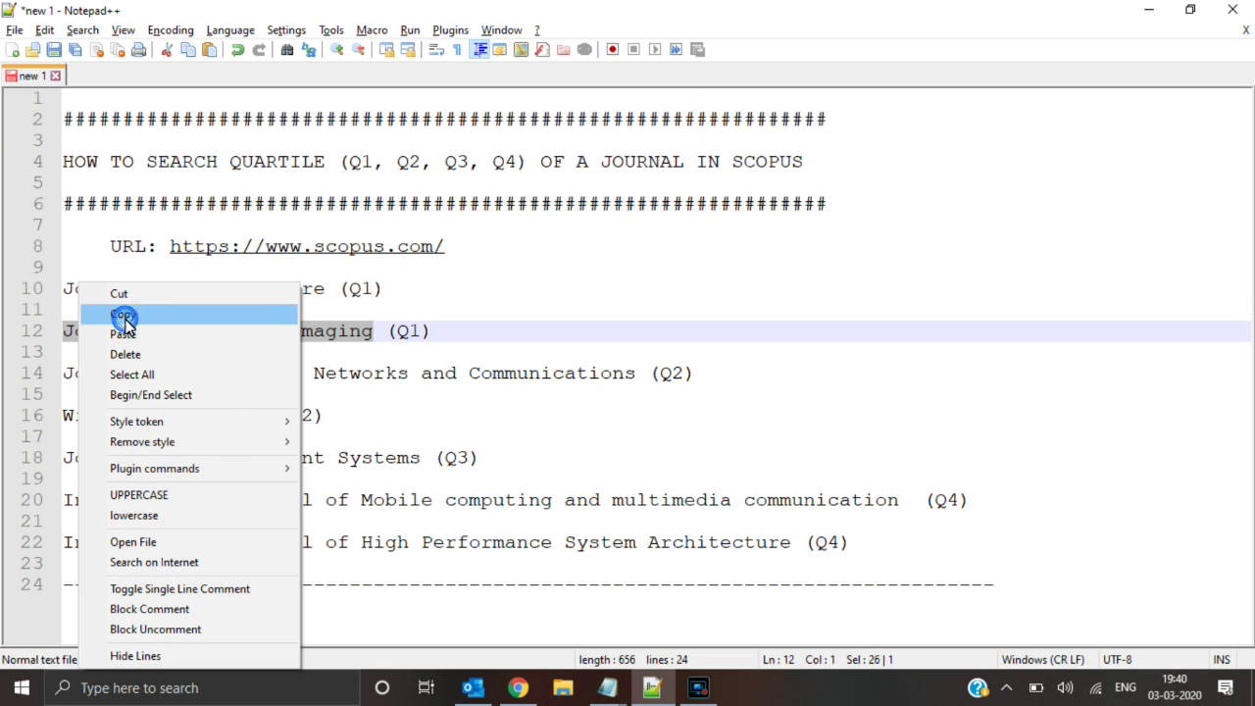
click(123, 315)
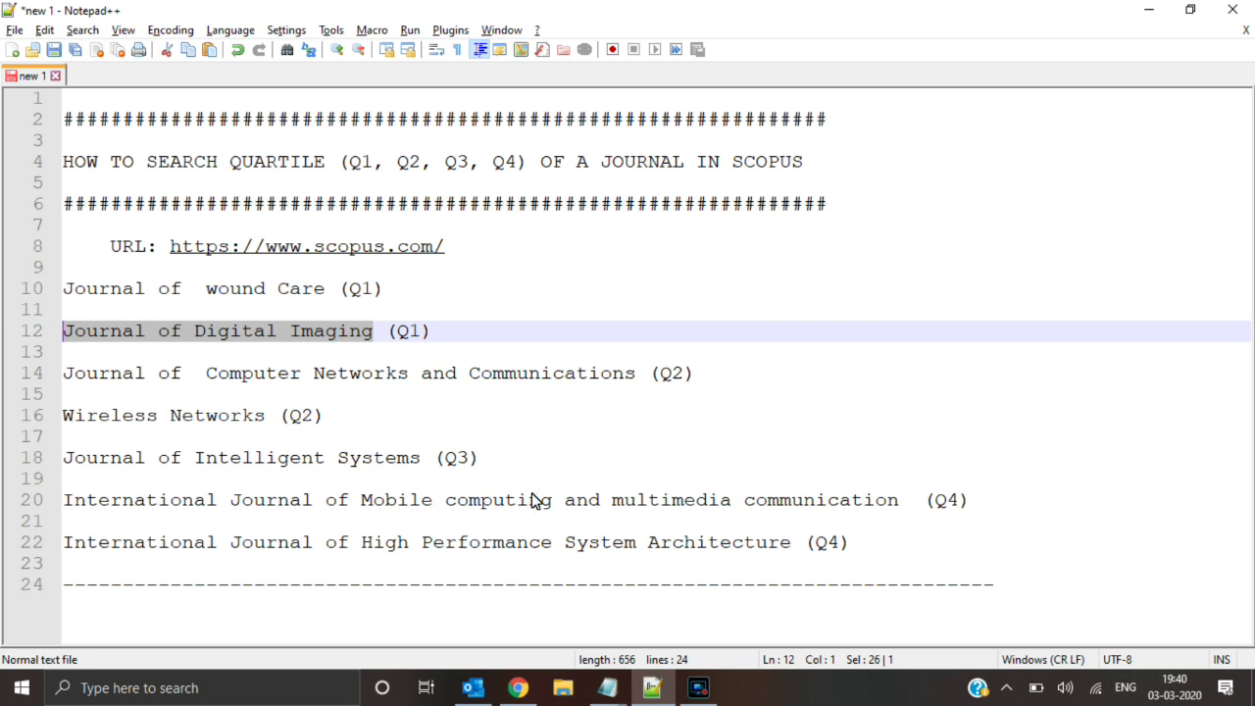
Step: Switch to Chrome, search Scopus Sources for the title "Journal of Digital Imaging", and remove the Journal of Wound Care title from the search
click(518, 687)
scroll(514, 572, up, 3)
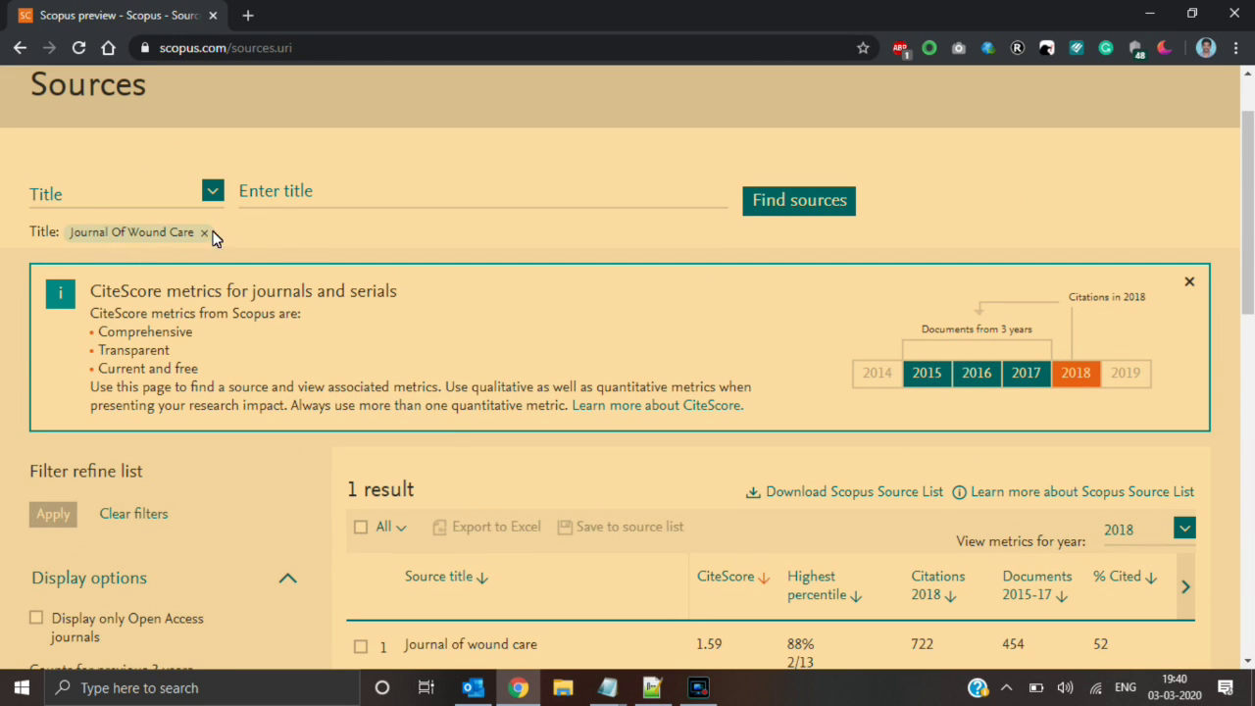
click(330, 192)
right_click(330, 193)
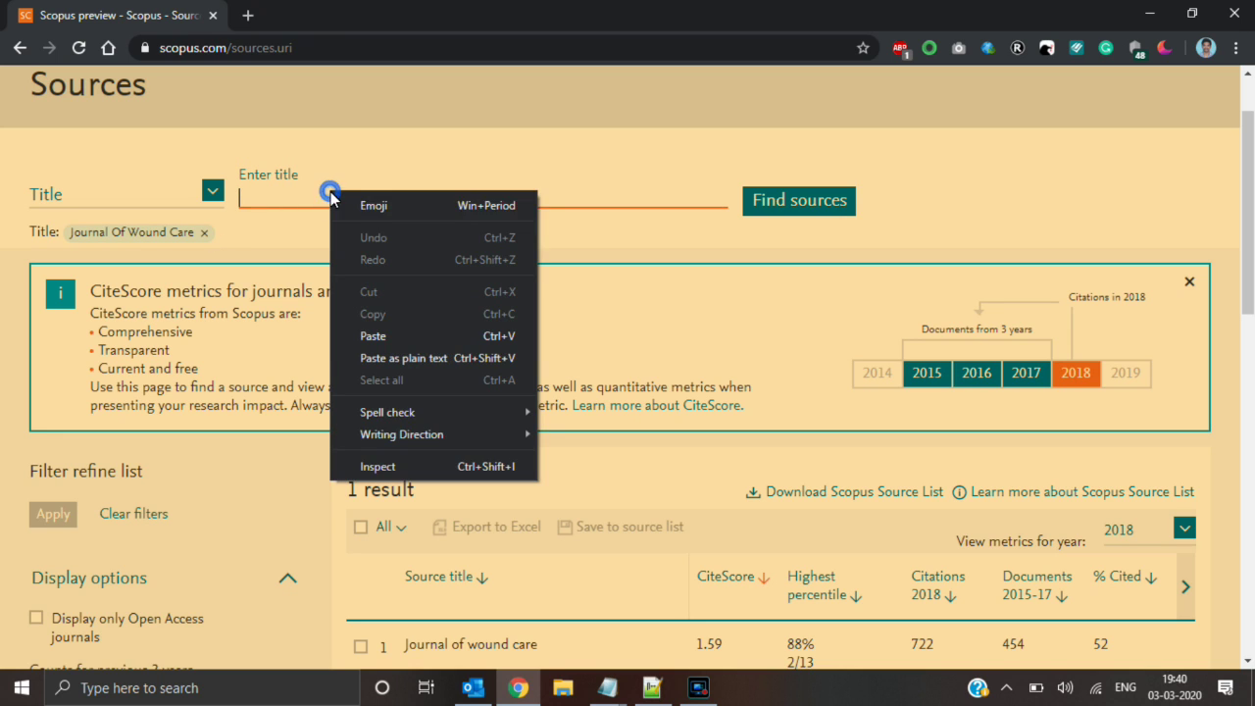
click(372, 336)
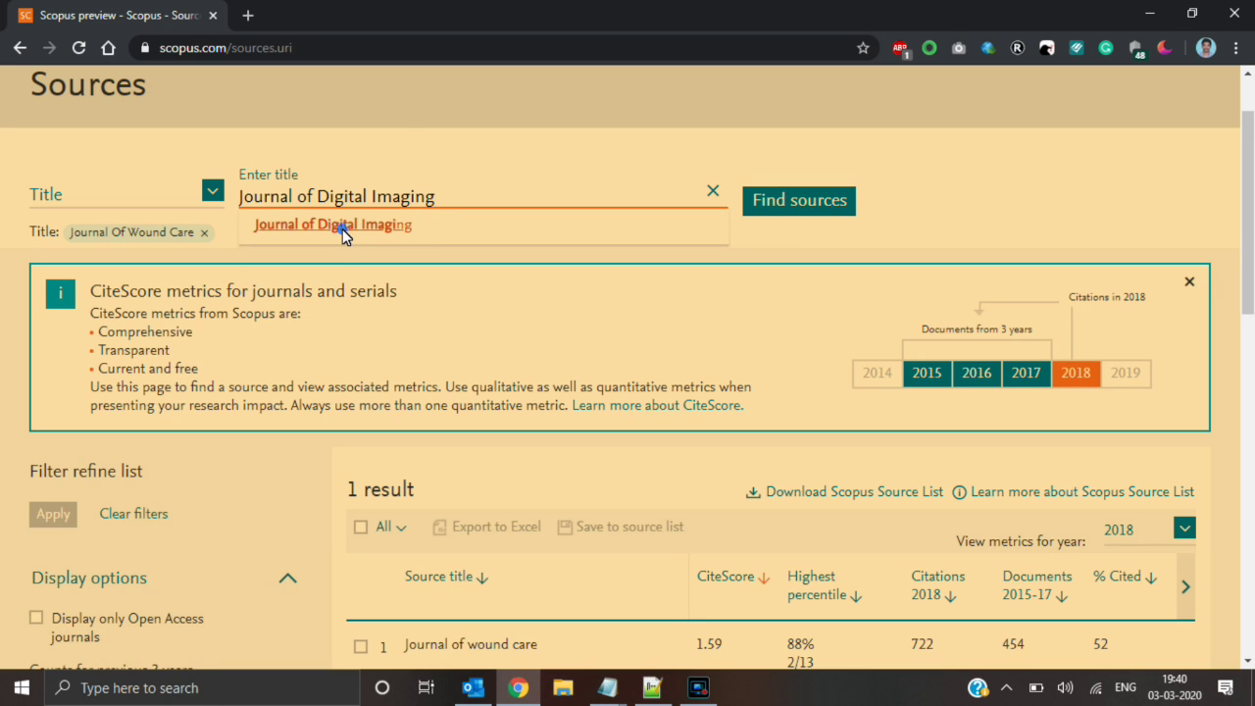
click(344, 232)
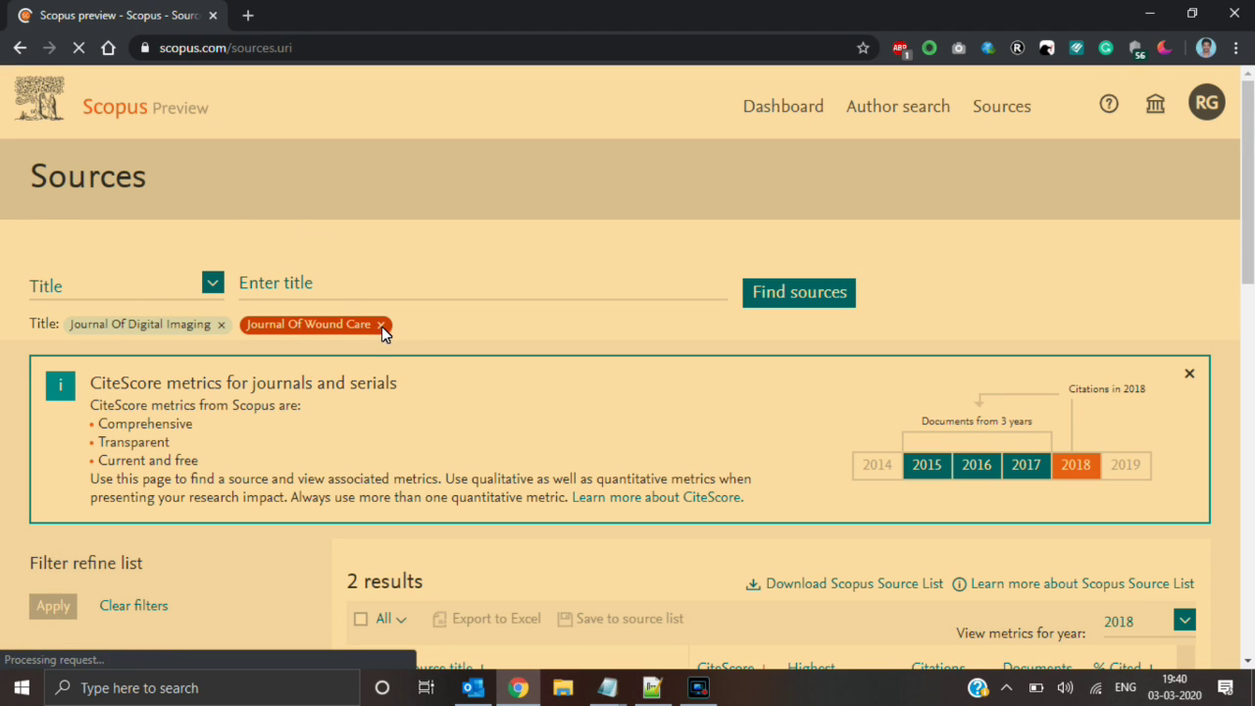
click(381, 325)
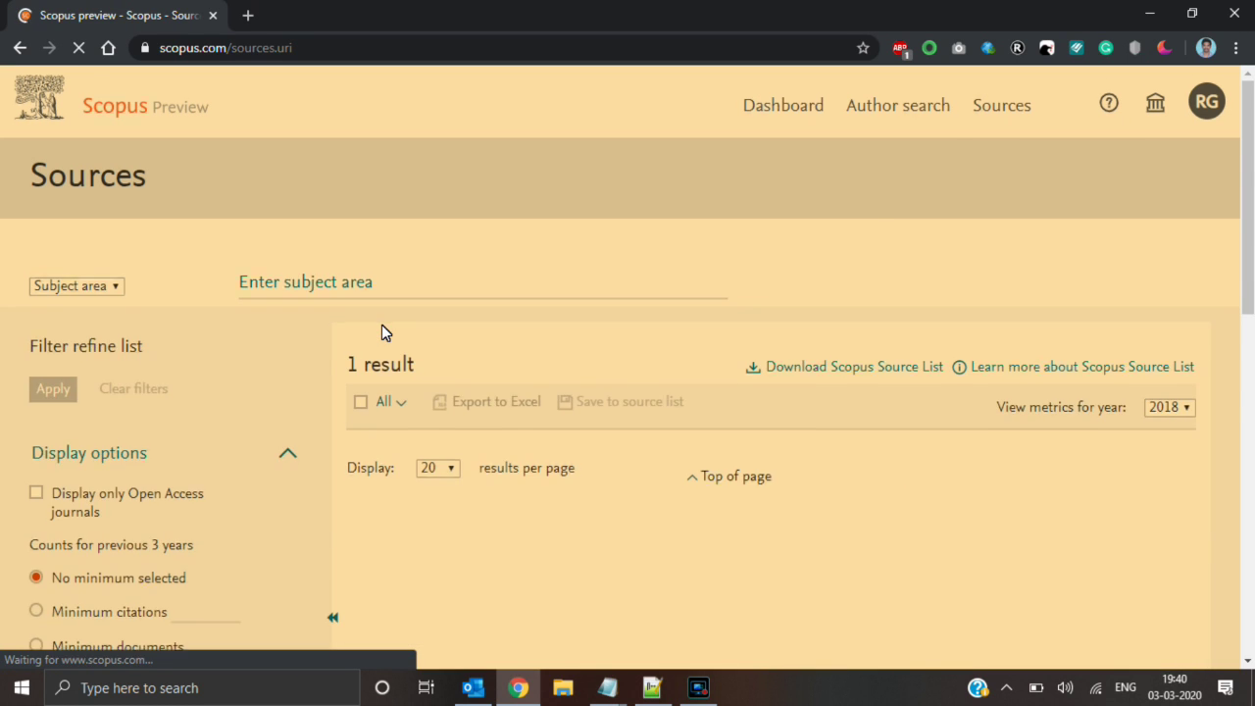
Step: Replace the 1st quartile filter with 3rd quartile and apply it to the Journal of Digital Imaging search
scroll(381, 329, down, 1)
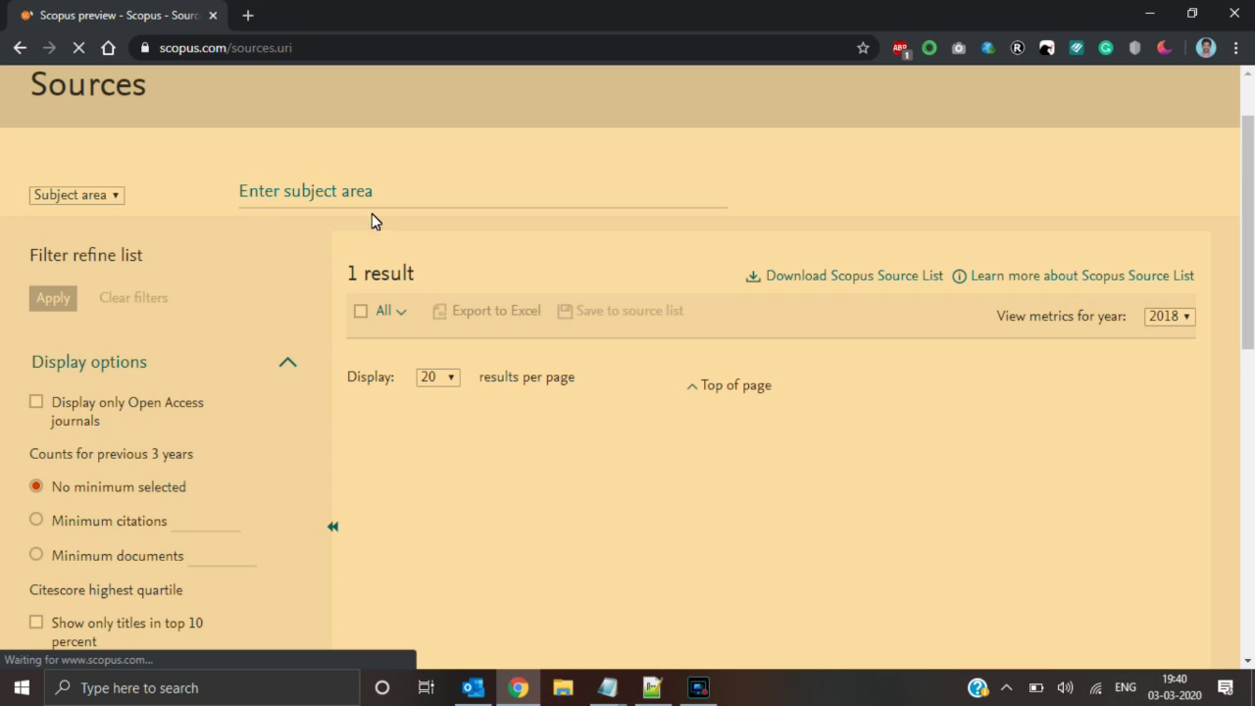
scroll(368, 244, down, 3)
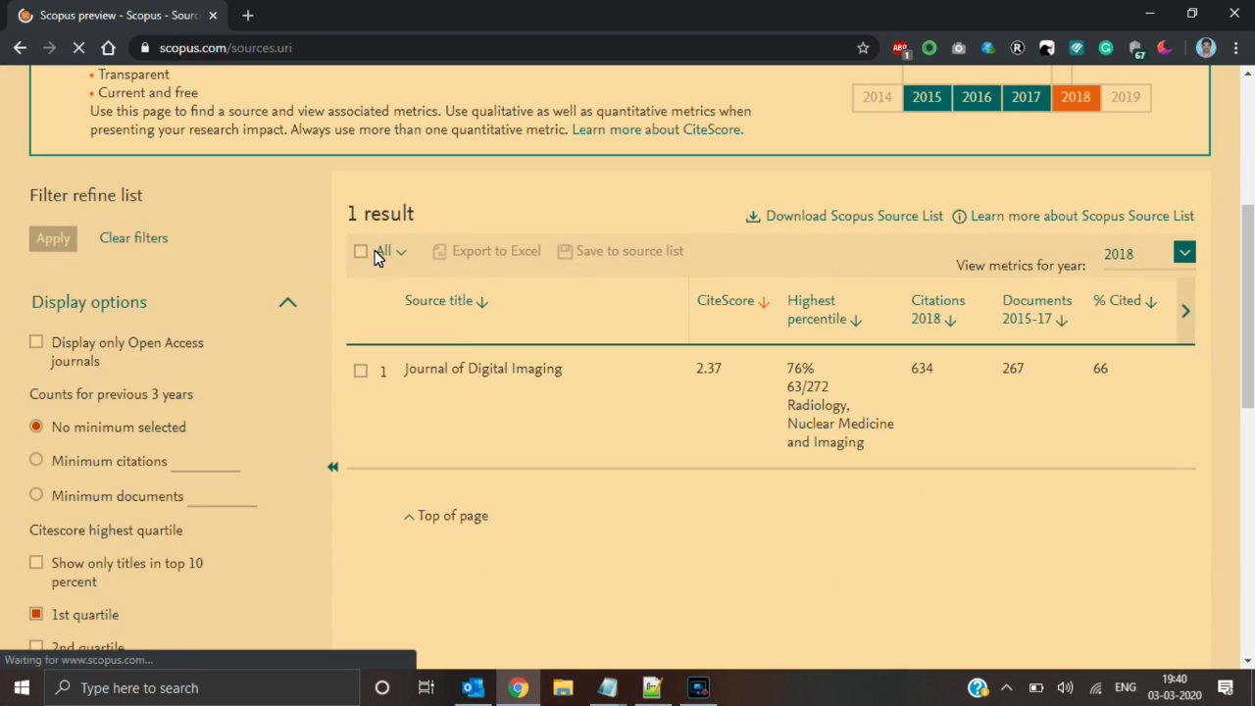
scroll(148, 394, down, 2)
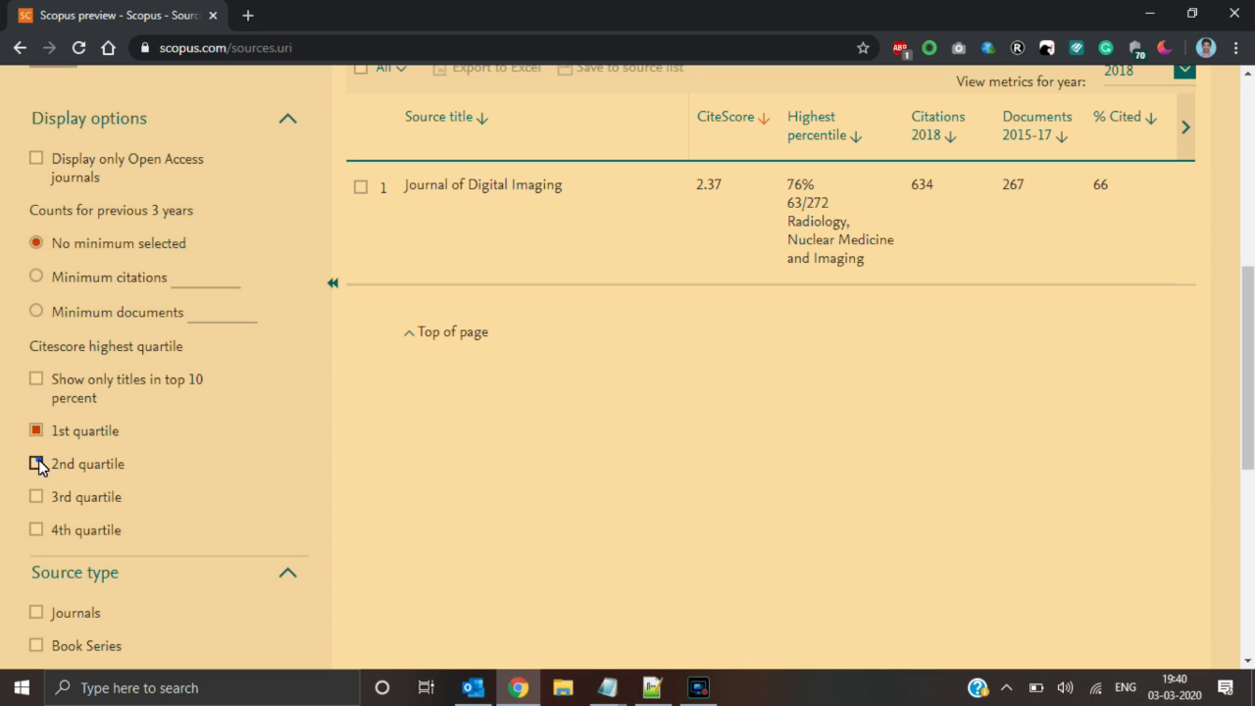
click(36, 432)
scroll(224, 429, down, 2)
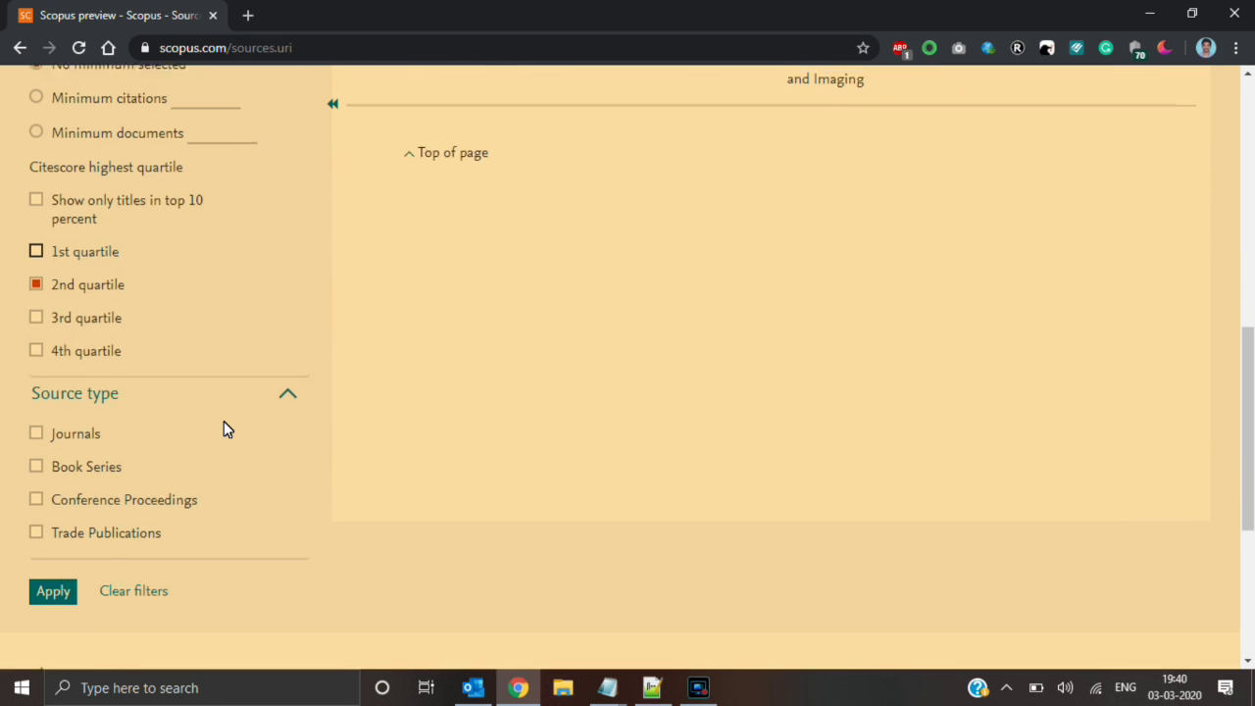
click(36, 312)
click(36, 279)
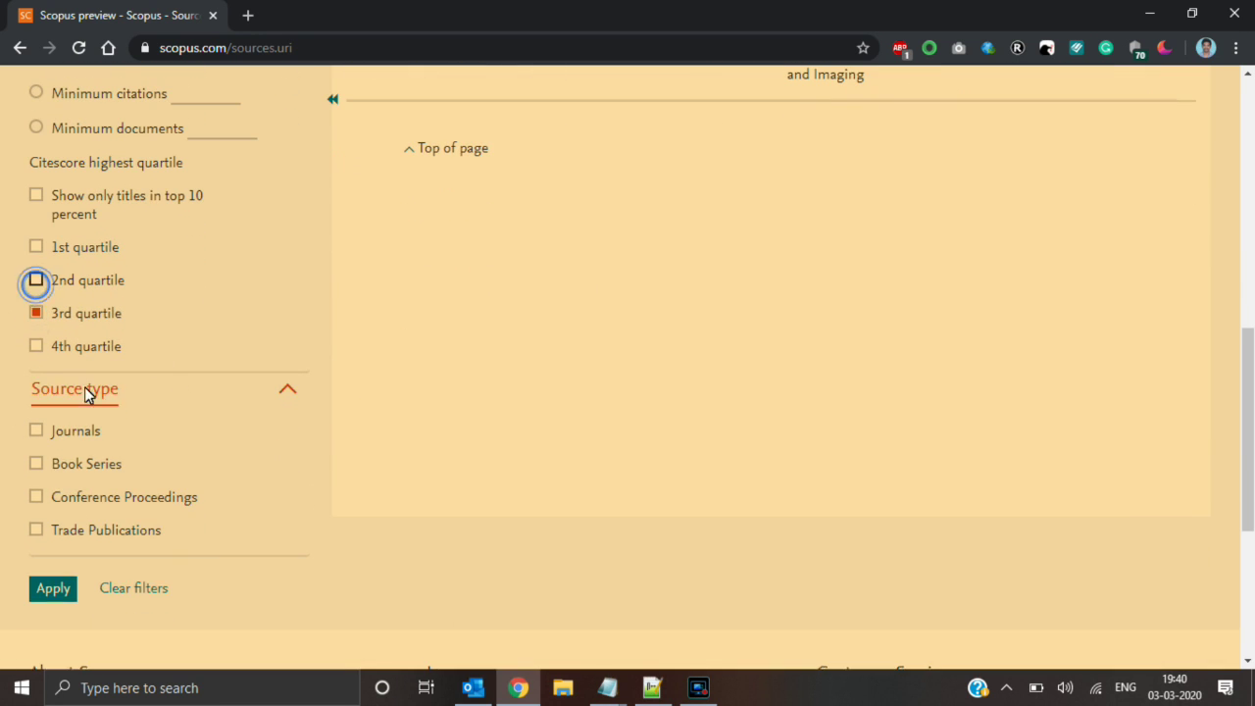
scroll(549, 353, up, 3)
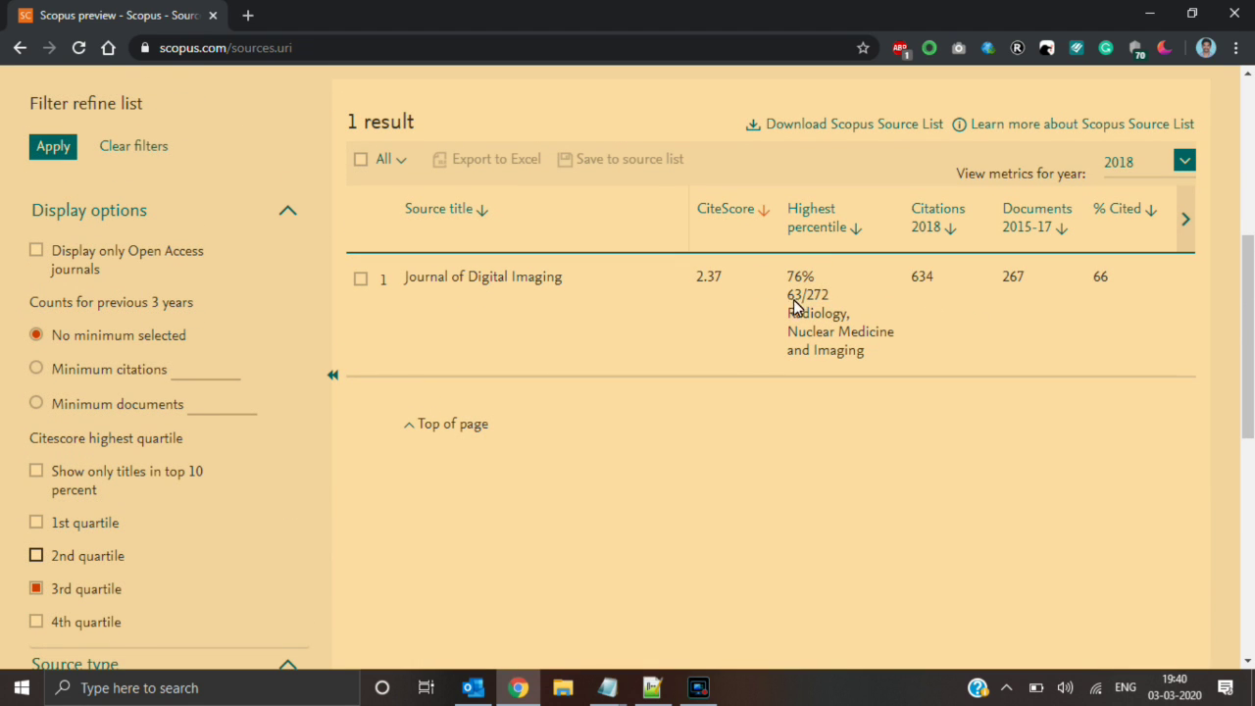
scroll(549, 420, down, 3)
click(39, 580)
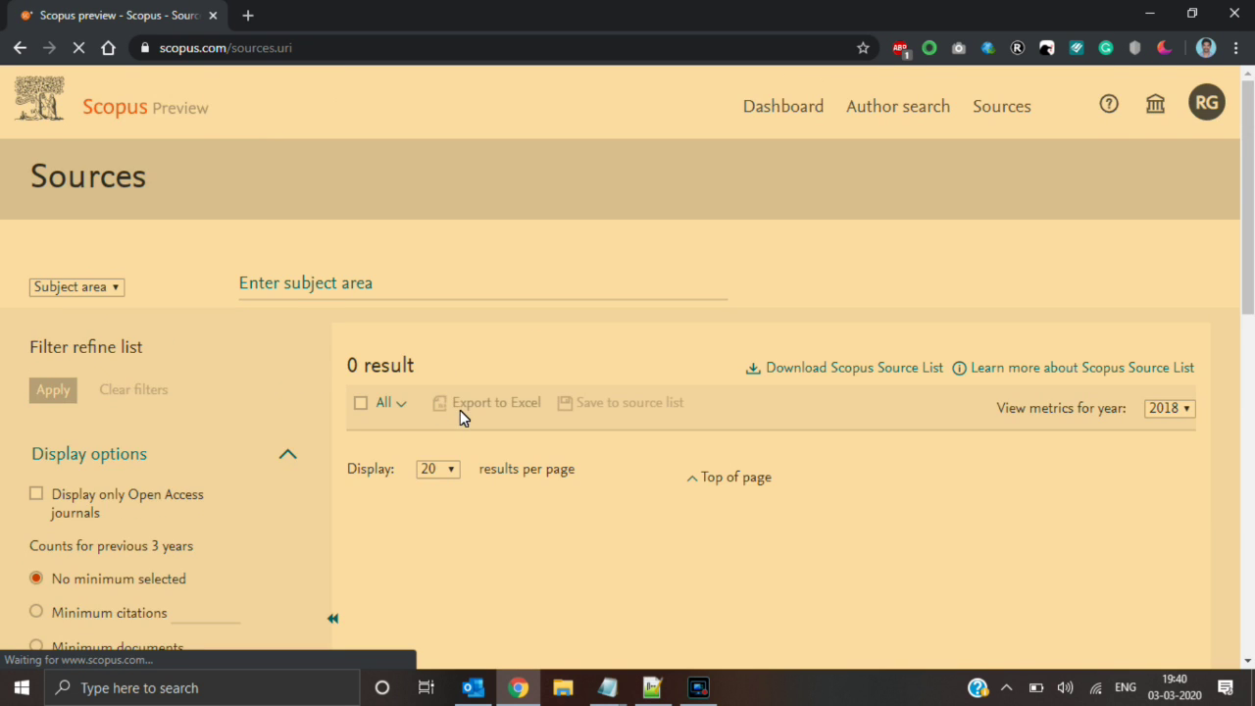
scroll(459, 410, down, 2)
scroll(573, 437, down, 2)
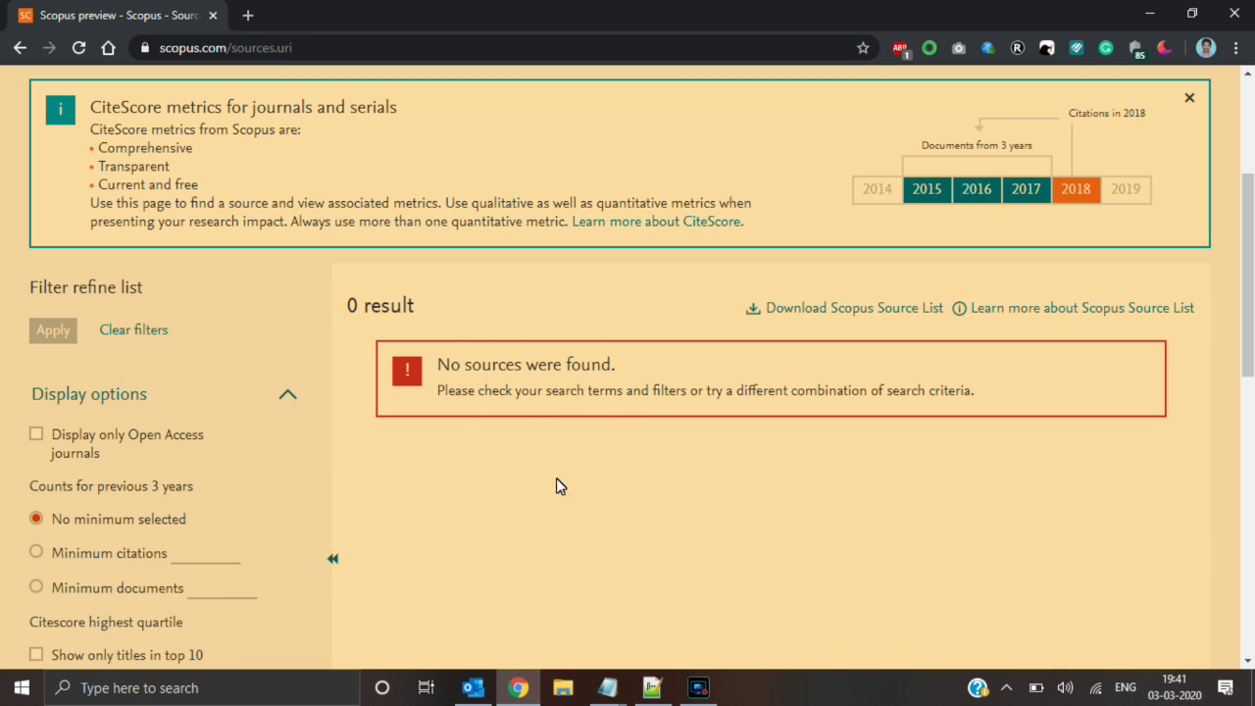
scroll(466, 420, down, 4)
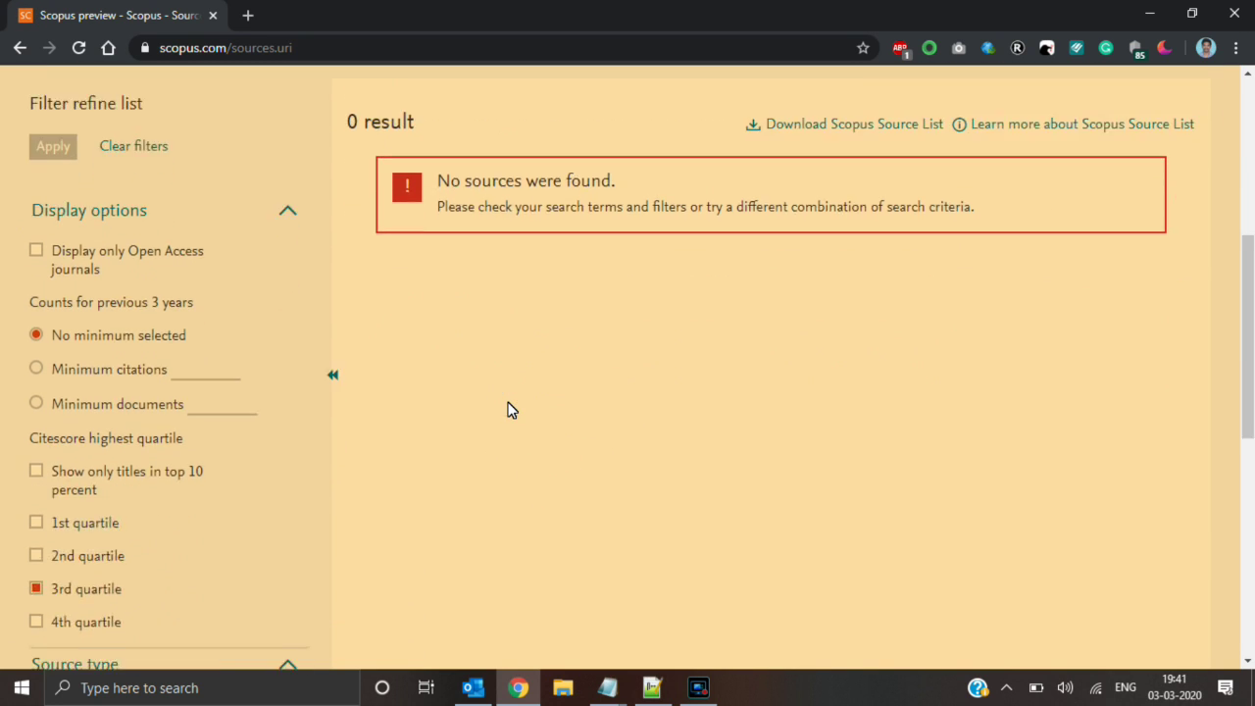
Step: Switch to Notepad++ and copy the journal name "Journal of Computer Networks and Communications" from the notes
click(651, 686)
drag(64, 379, 627, 381)
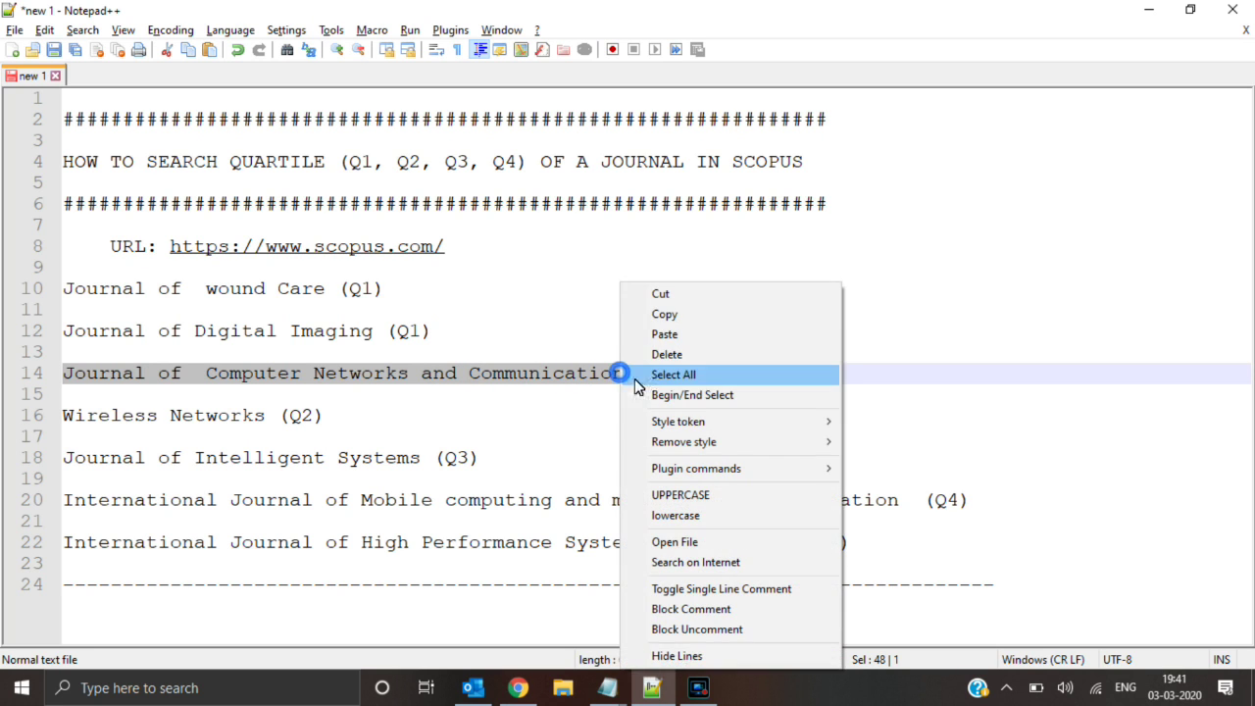
click(664, 314)
Step: Switch to Chrome, enter the copied Journal of Computer Networks and Communications title in the source search, and remove the Journal of Digital Imaging title
click(517, 687)
scroll(244, 421, up, 7)
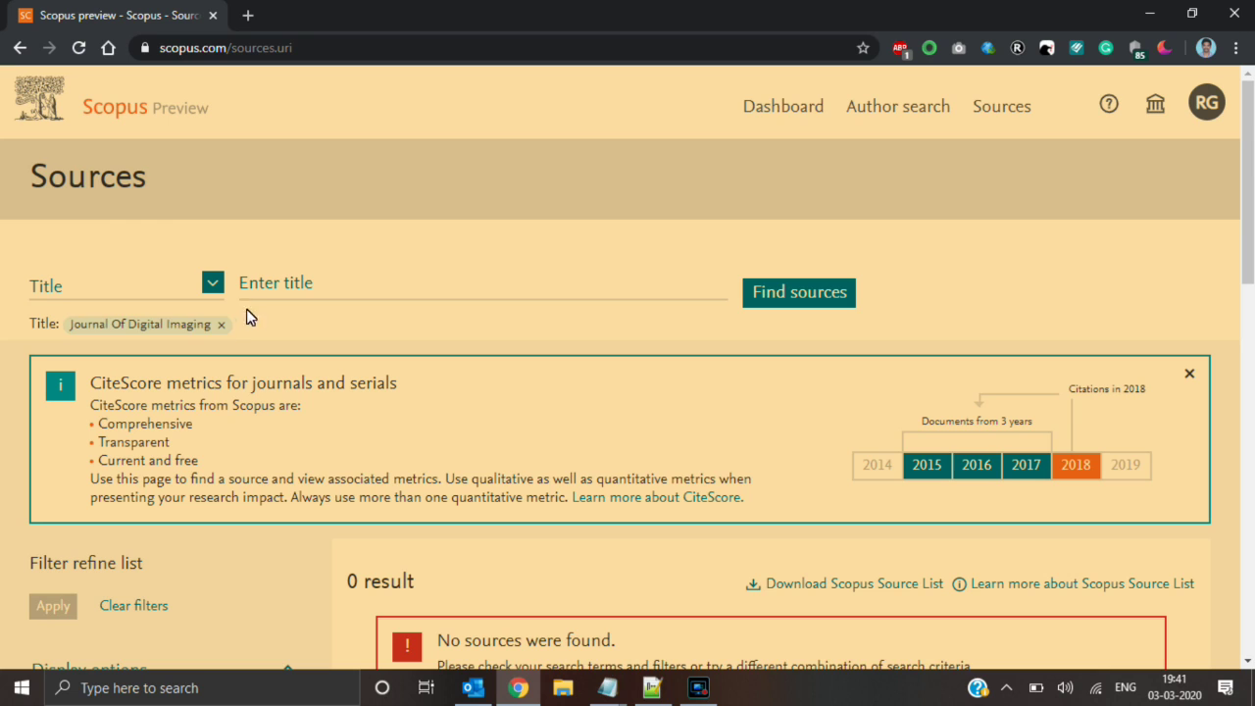
click(323, 286)
right_click(323, 286)
click(367, 431)
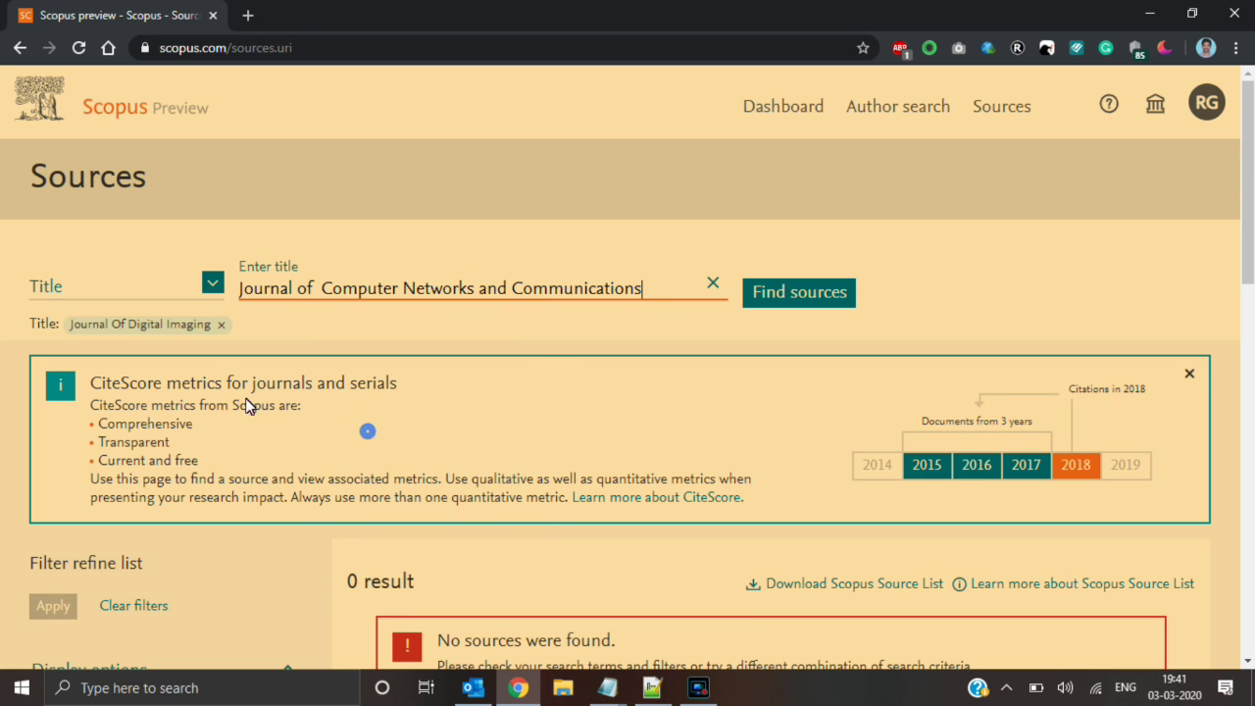
click(222, 325)
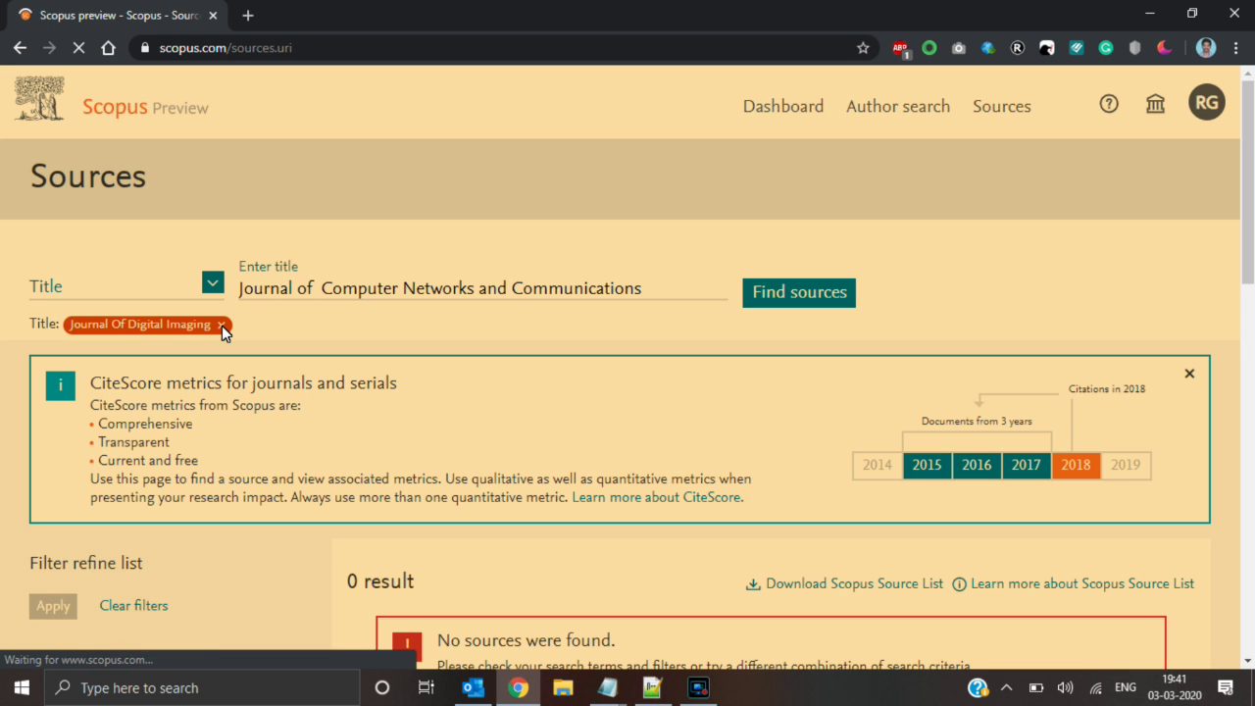
Step: Replace the 3rd quartile filter with 2nd quartile and apply it to the Journal of Computer Networks and Communications search
scroll(220, 371, down, 5)
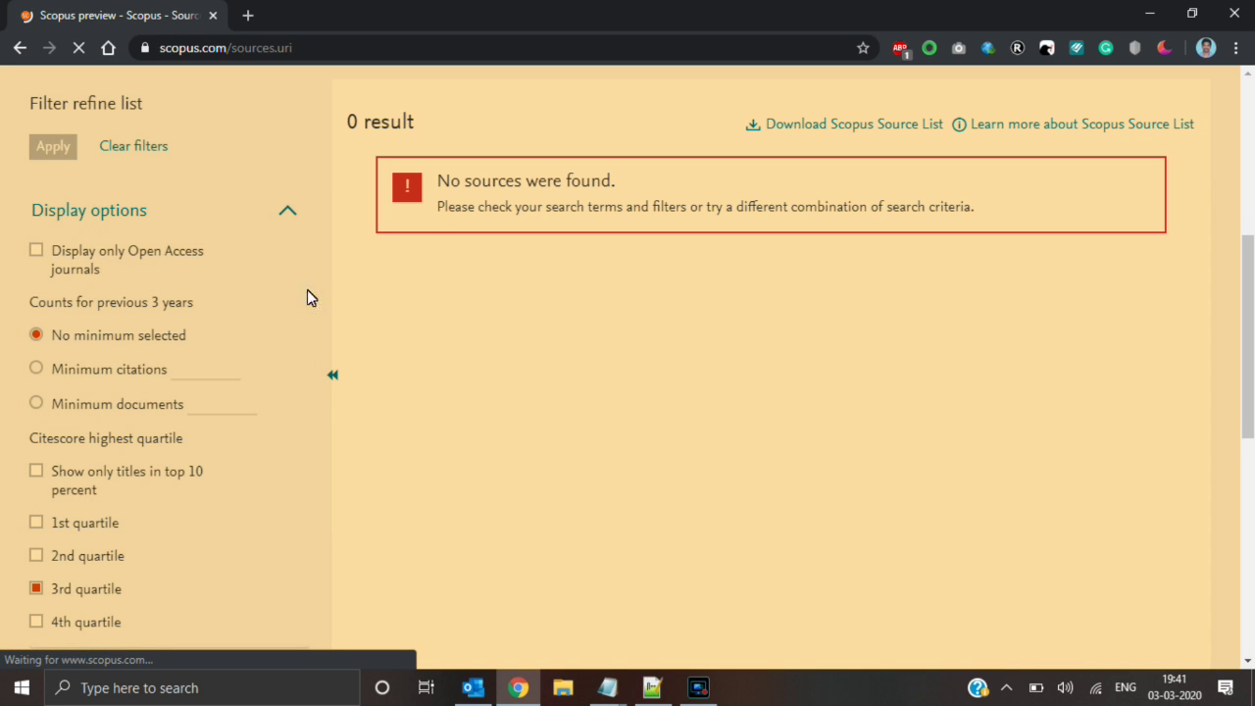
scroll(133, 361, down, 3)
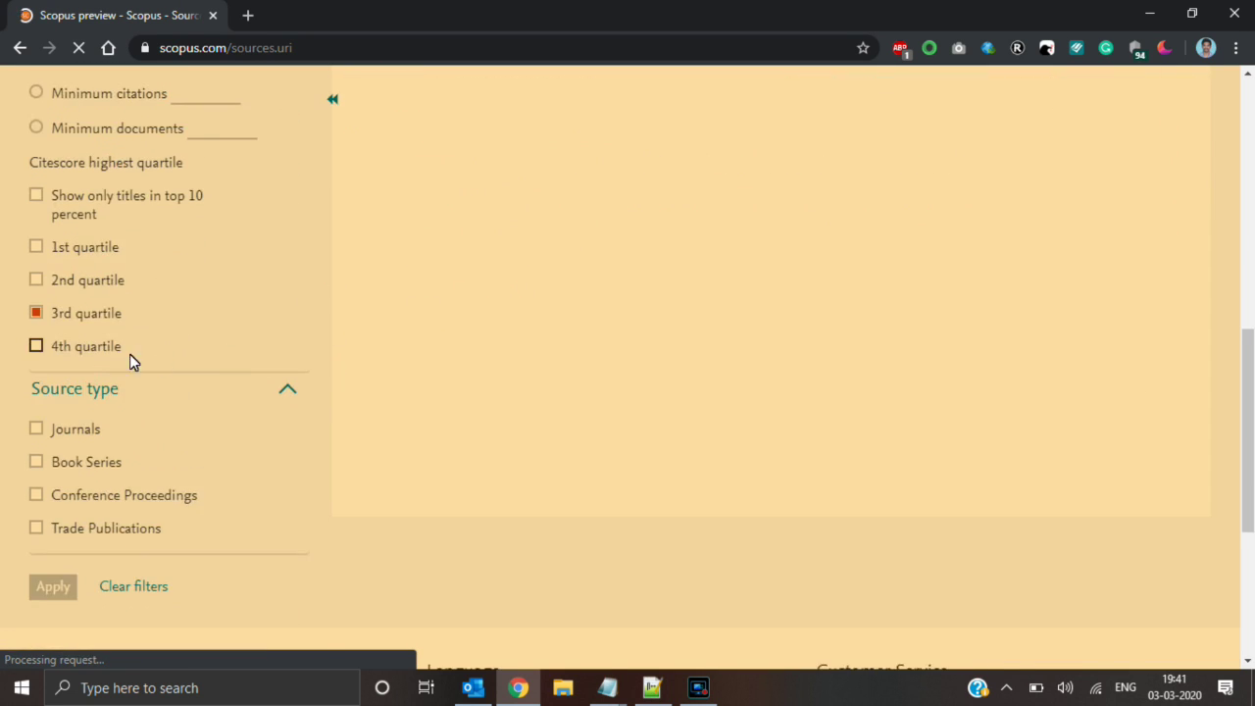
click(36, 280)
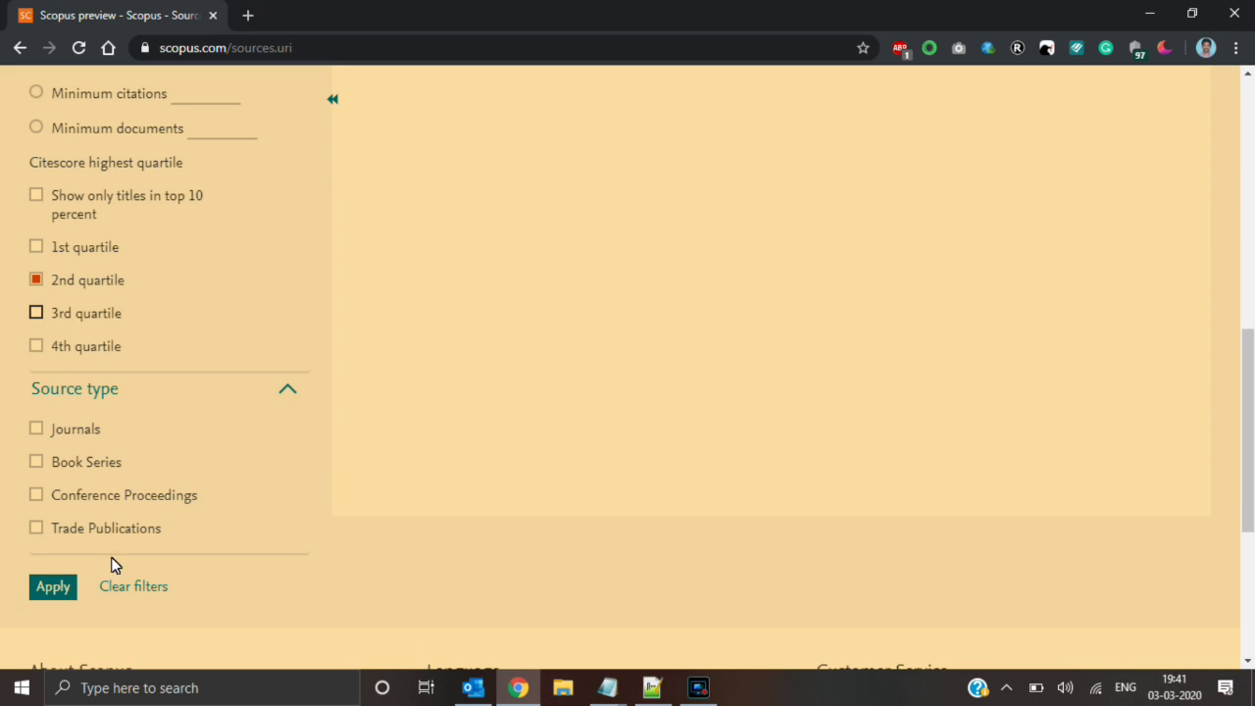
click(63, 586)
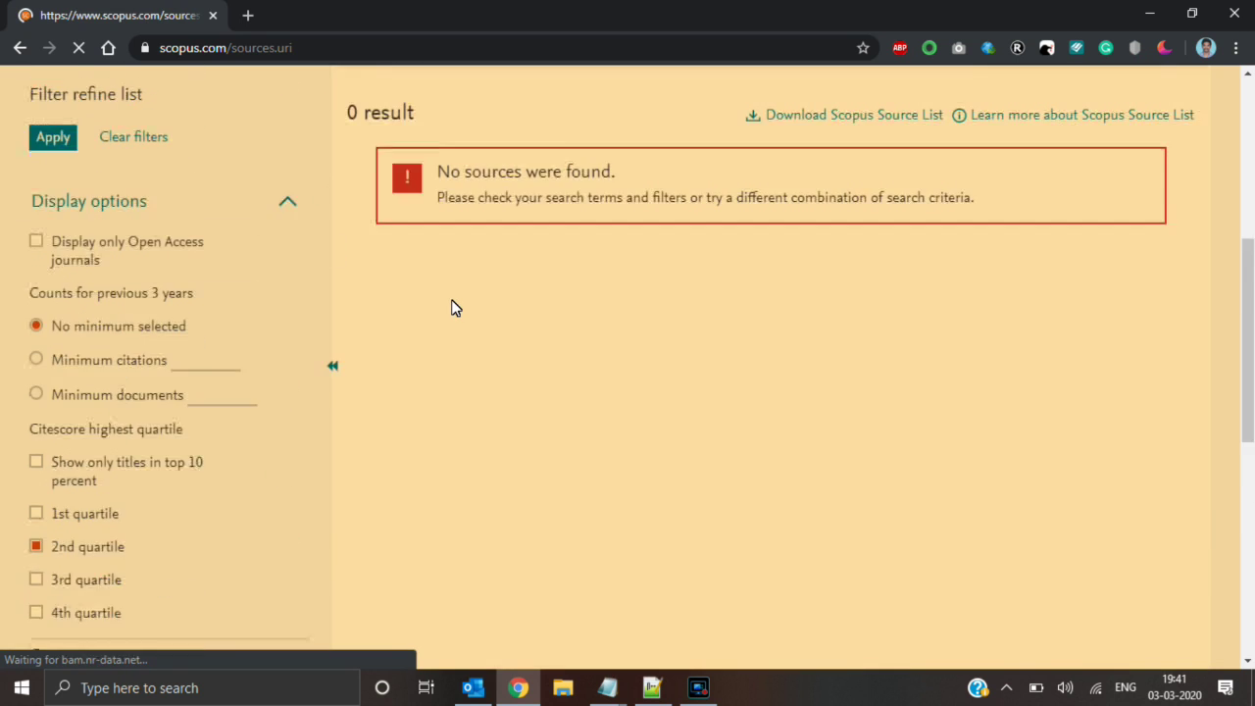
scroll(451, 307, up, 2)
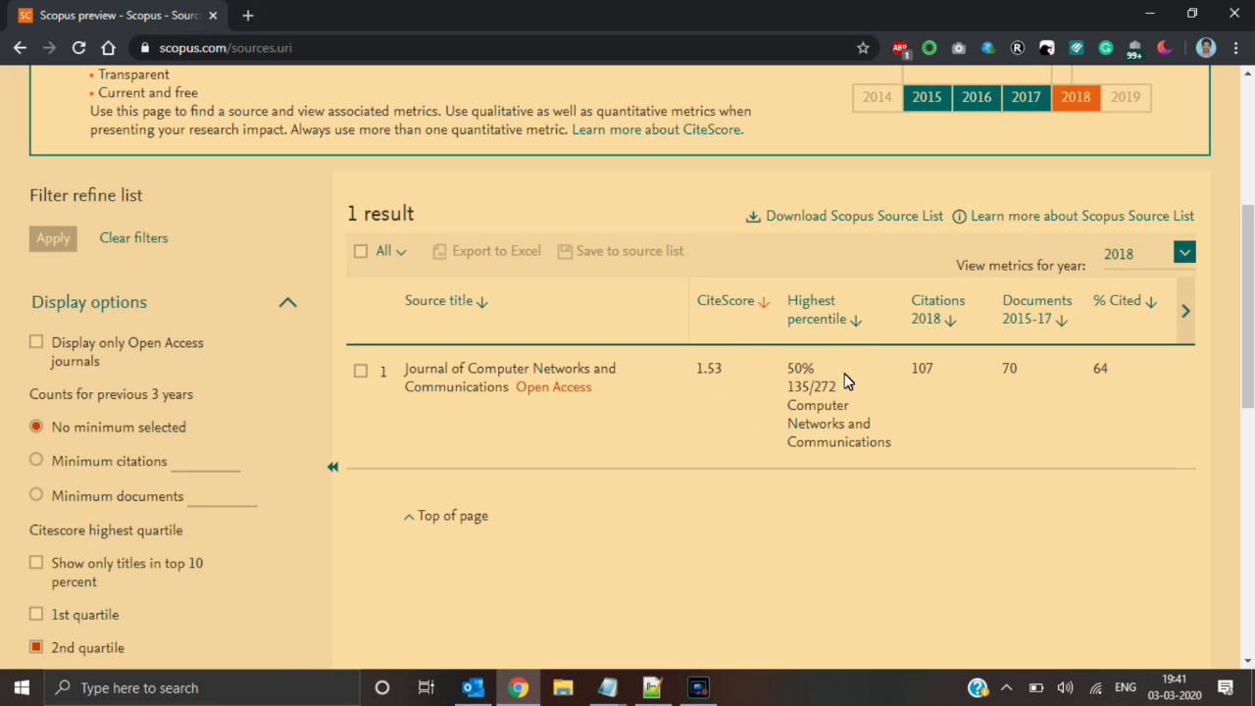
Step: Switch to Notepad++ and copy the journal name "Journal of Intelligent Systems" from the notes
click(661, 681)
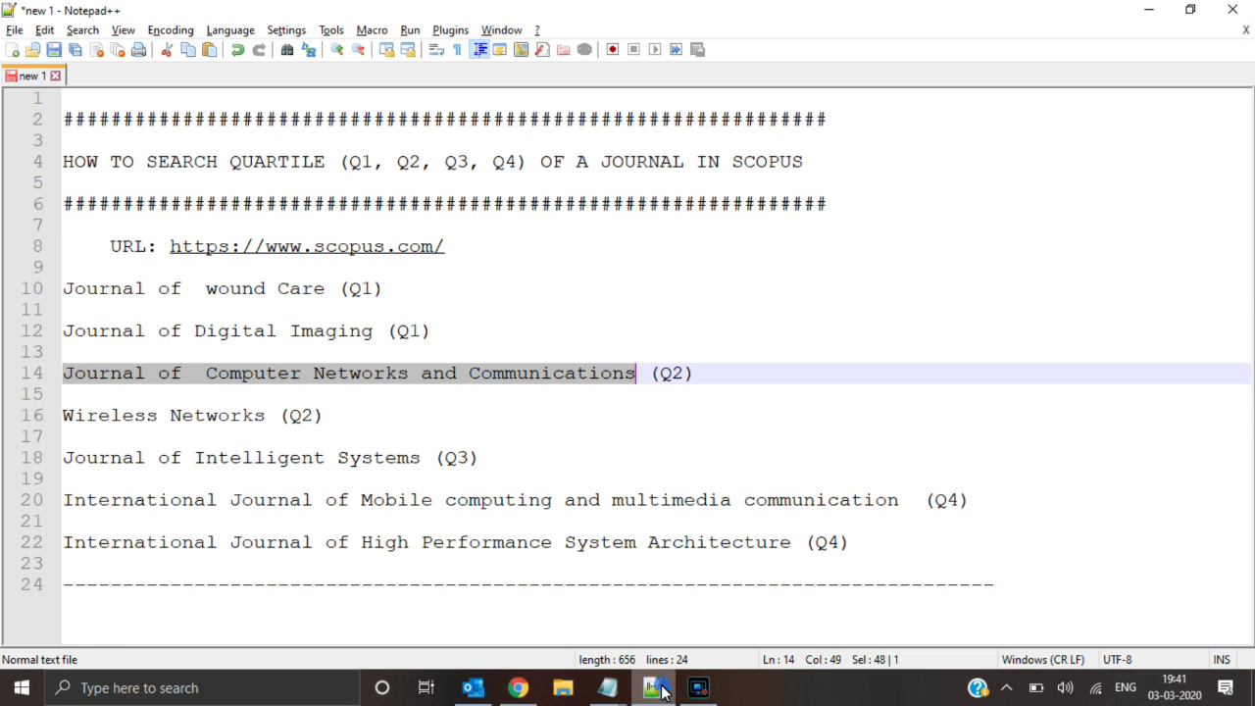
drag(63, 459, 416, 461)
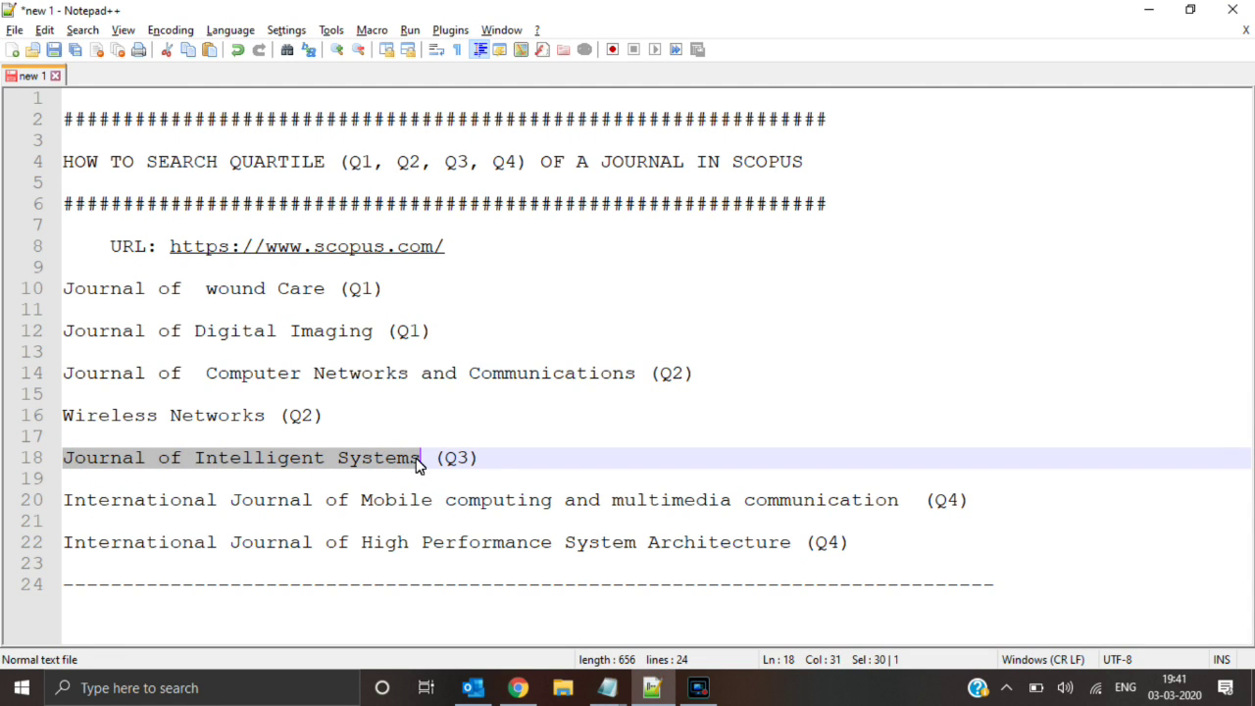
right_click(416, 461)
click(473, 104)
Step: Switch to Chrome, enter the copied Journal of Intelligent Systems title in the source search, and remove the Journal of Computer Networks and Communications title
click(518, 687)
scroll(336, 433, up, 3)
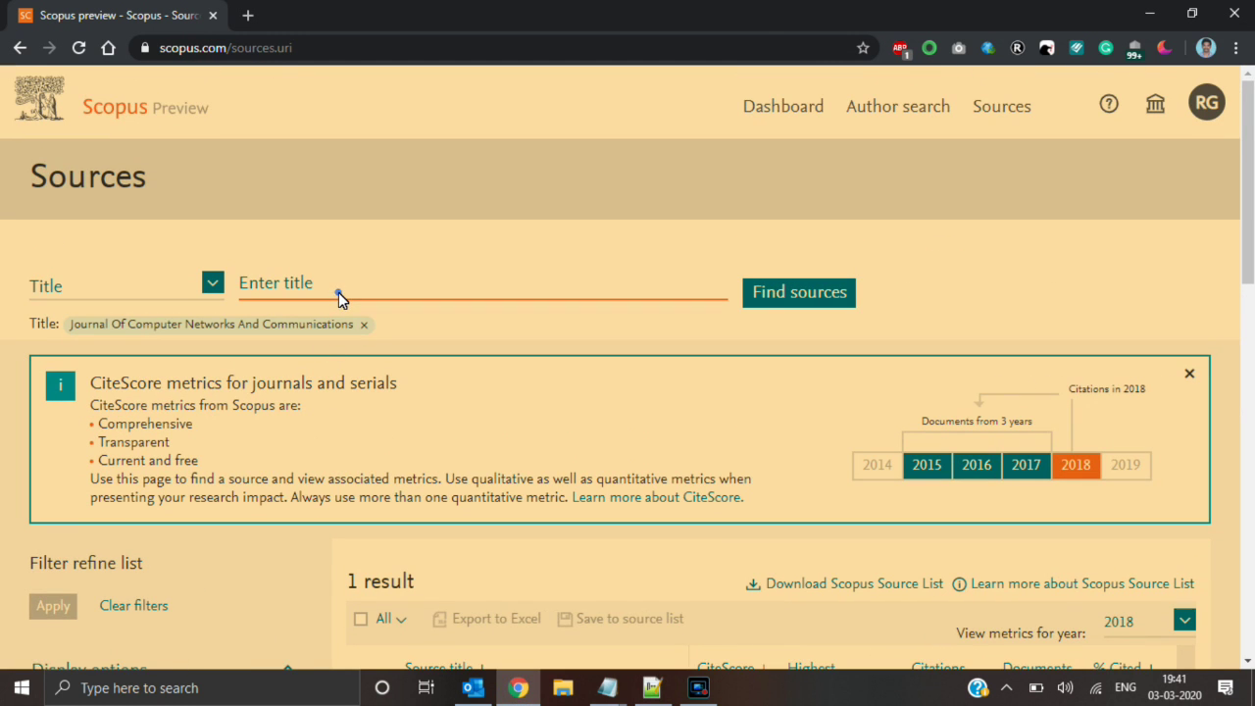
click(338, 292)
right_click(338, 292)
click(384, 433)
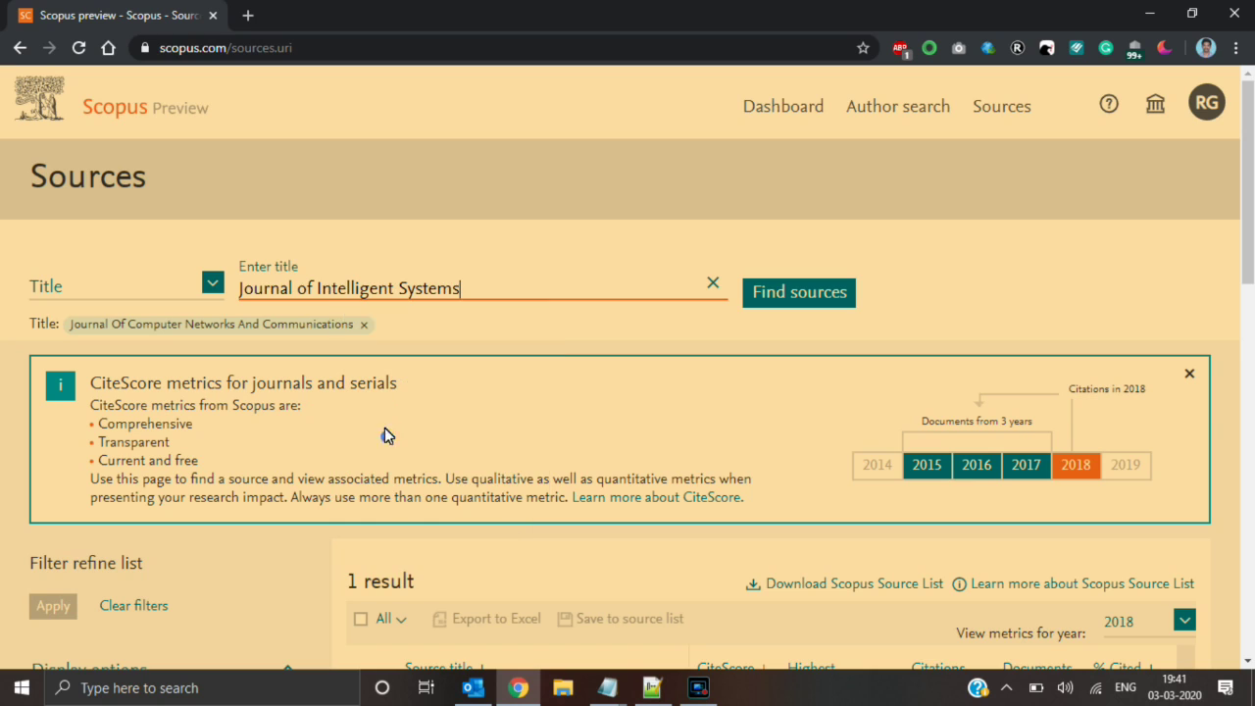
click(364, 326)
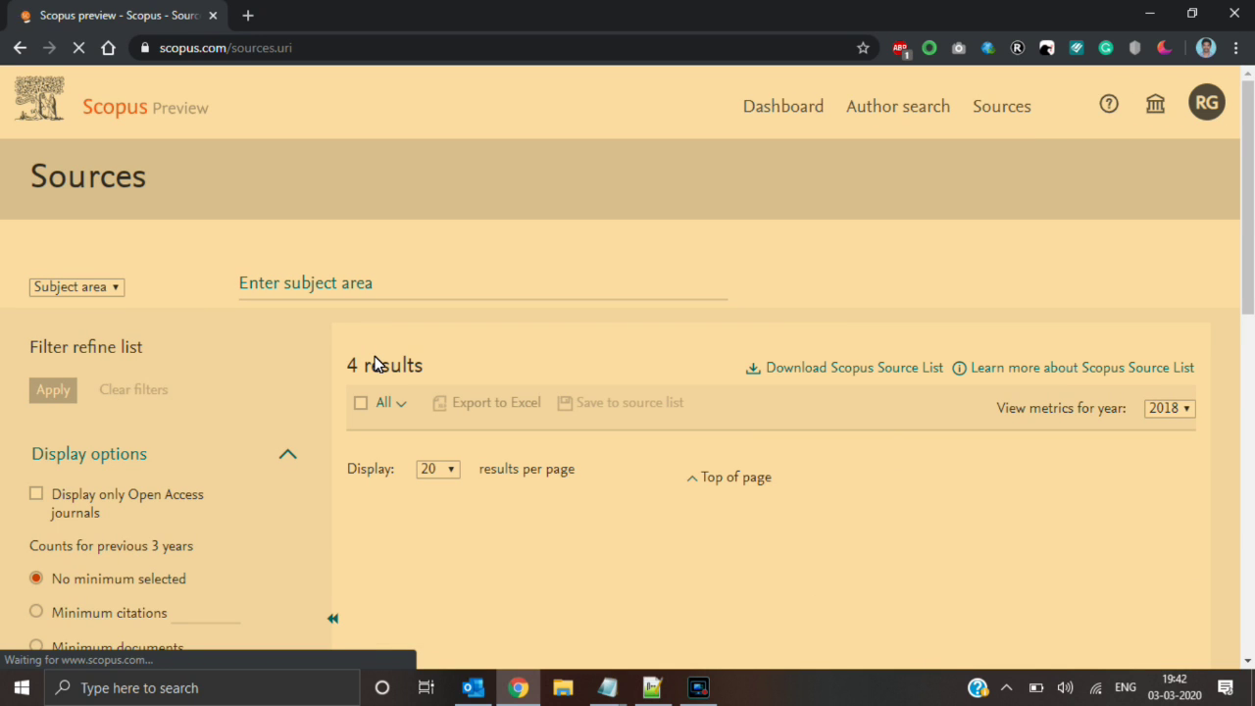
Step: Replace the 2nd quartile filter with 3rd quartile and apply it to the Journal of Intelligent Systems search
scroll(374, 357, down, 6)
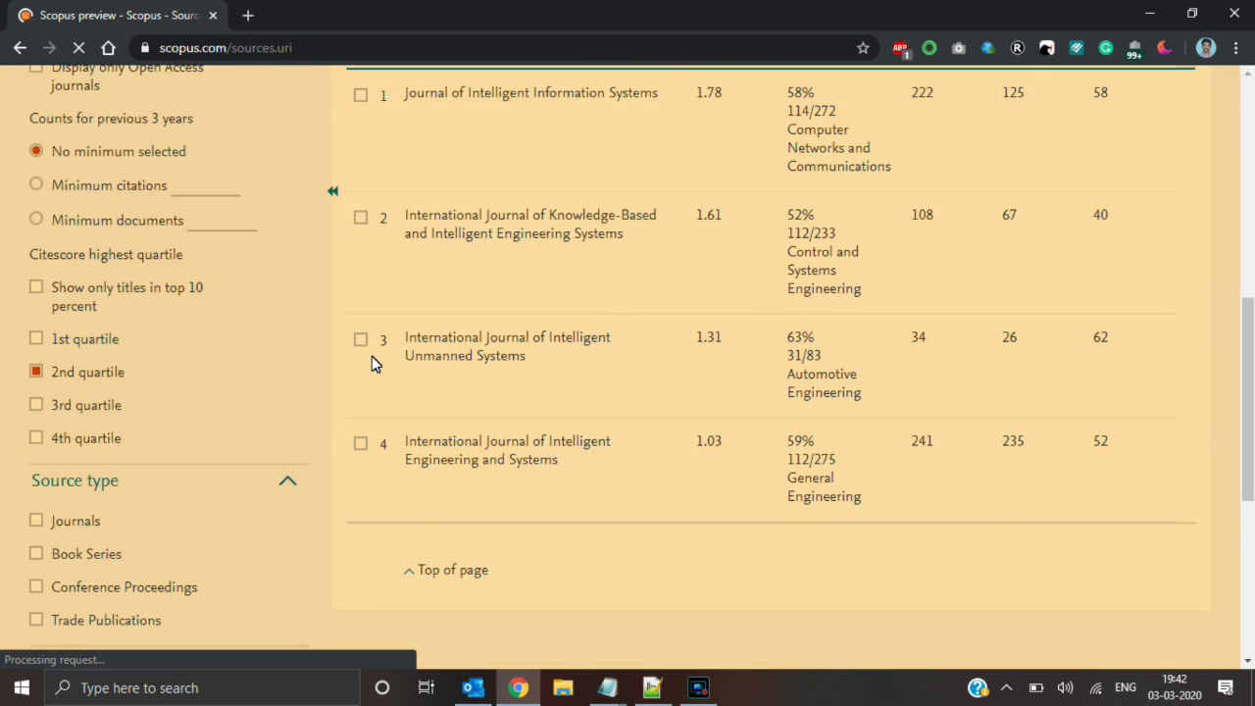
click(36, 405)
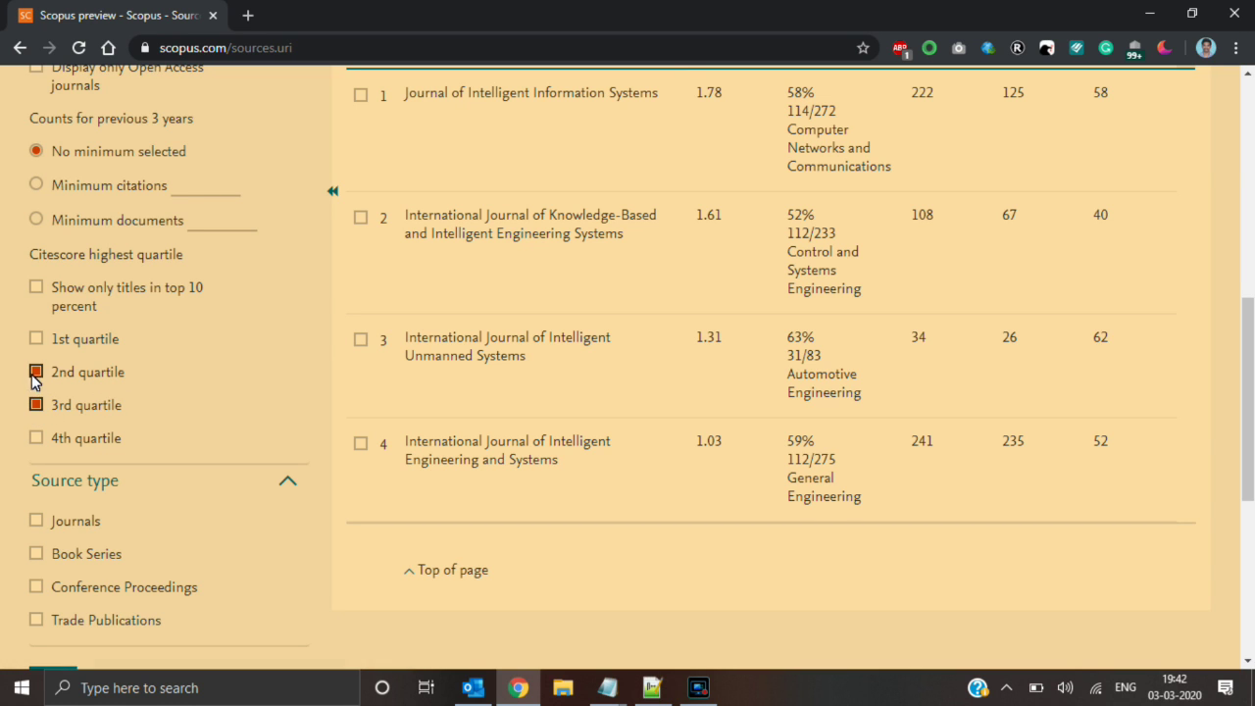
click(35, 371)
scroll(34, 378, down, 2)
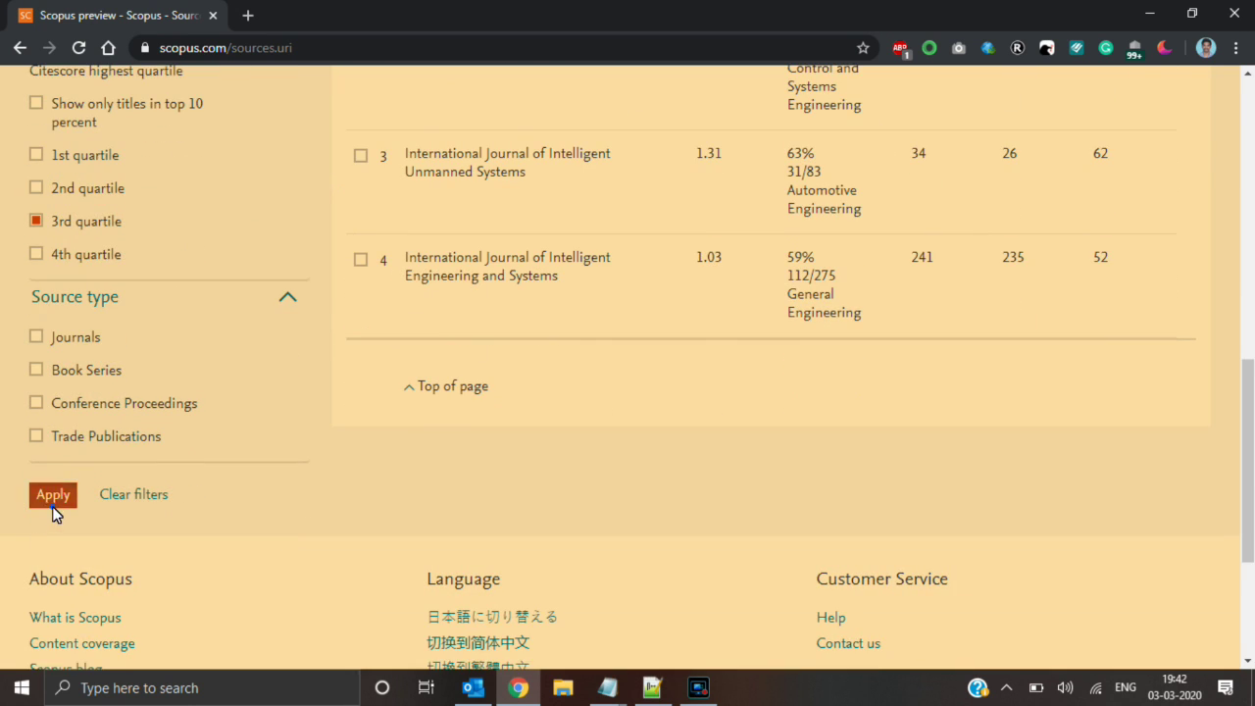
click(52, 497)
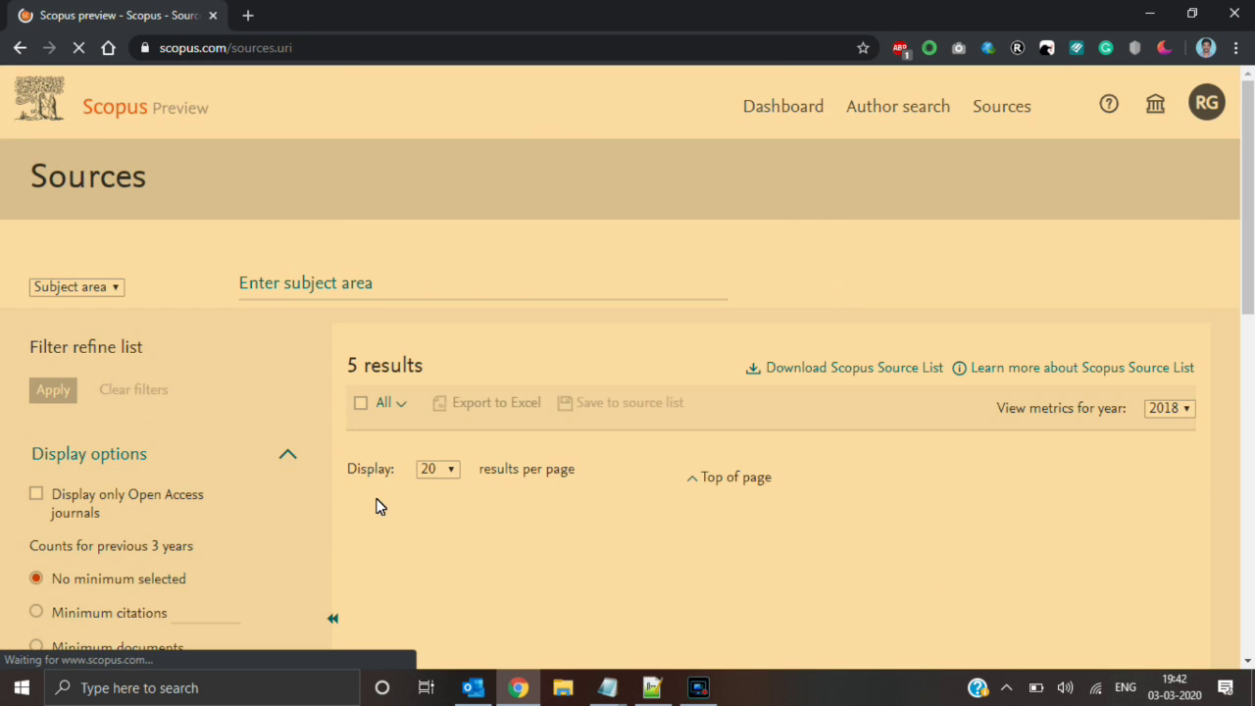
Step: Open the source details of Journal of Intelligent Systems from the results and view its CiteScore section
scroll(357, 486, down, 2)
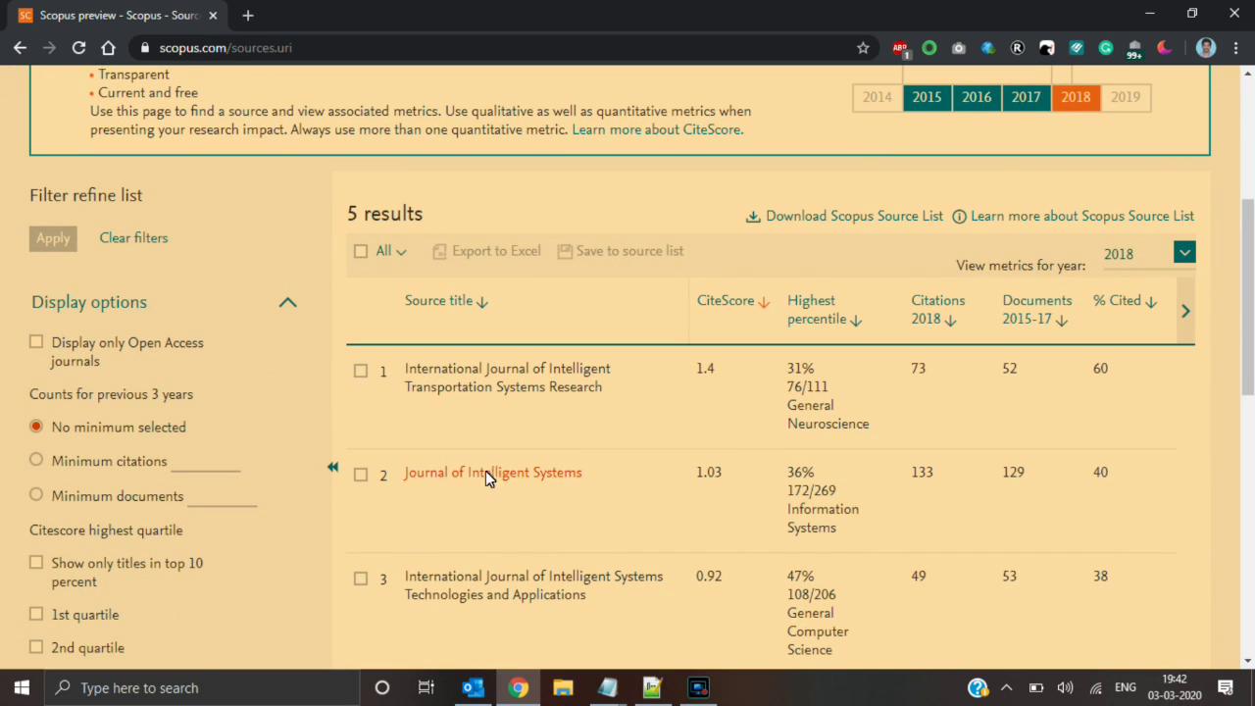
click(492, 473)
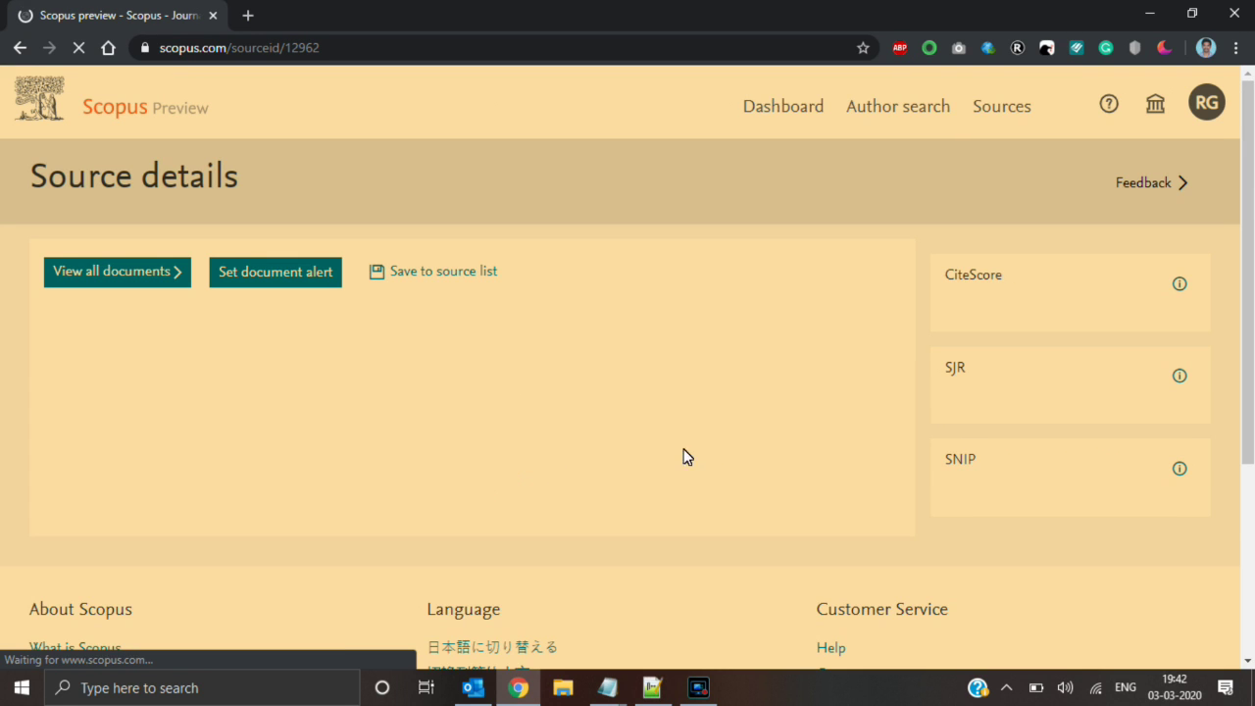
scroll(575, 472, down, 3)
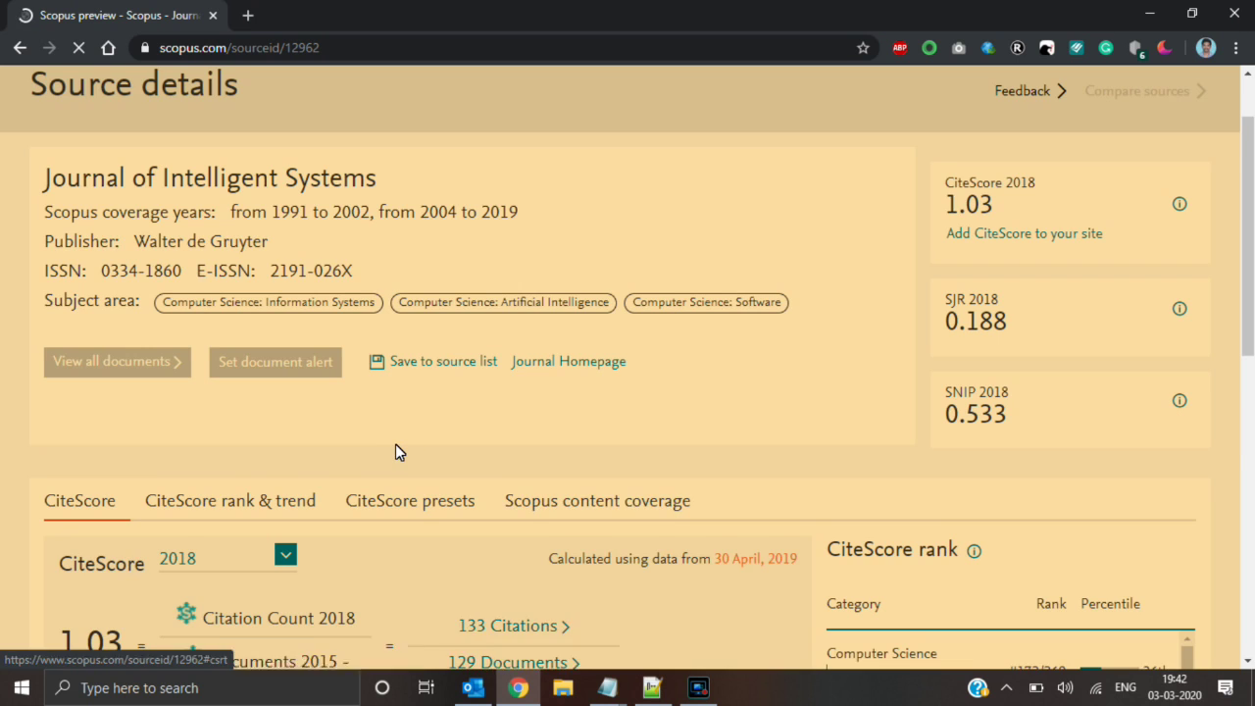
Step: Review the CiteScore, CiteScoreTracker and category rank details on the Journal of Intelligent Systems source page
scroll(395, 452, down, 3)
scroll(395, 452, down, 3)
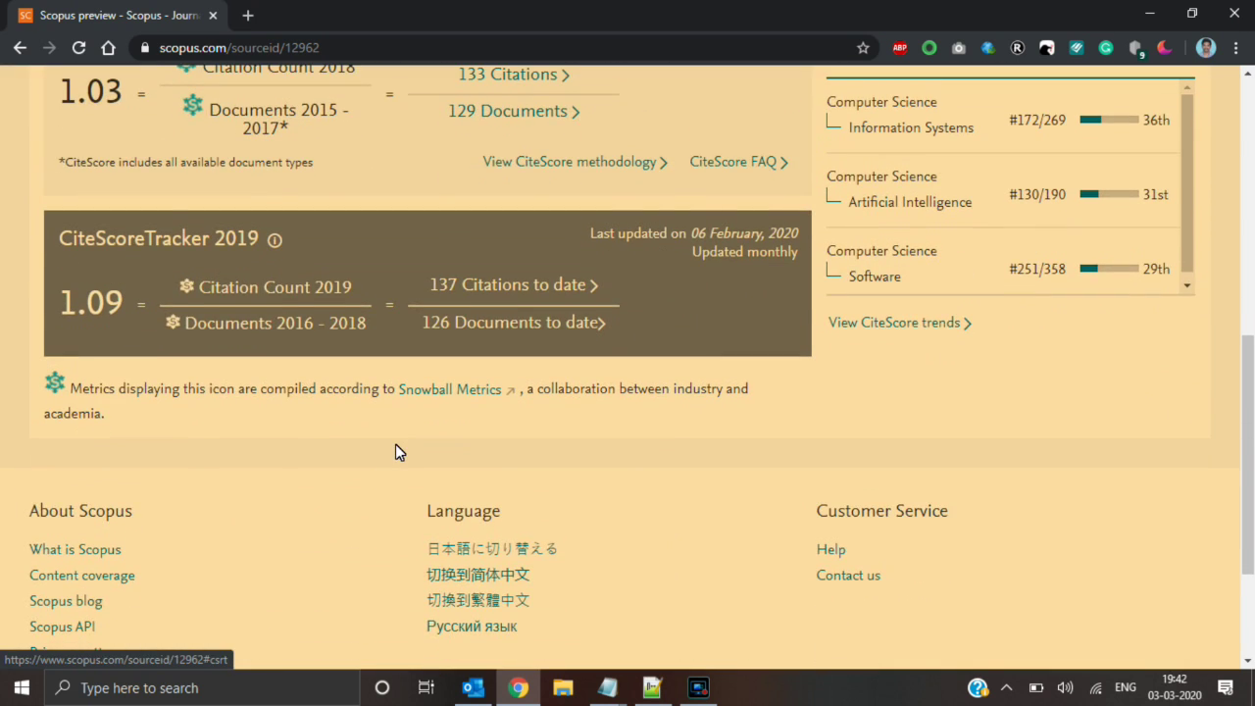
scroll(395, 452, up, 4)
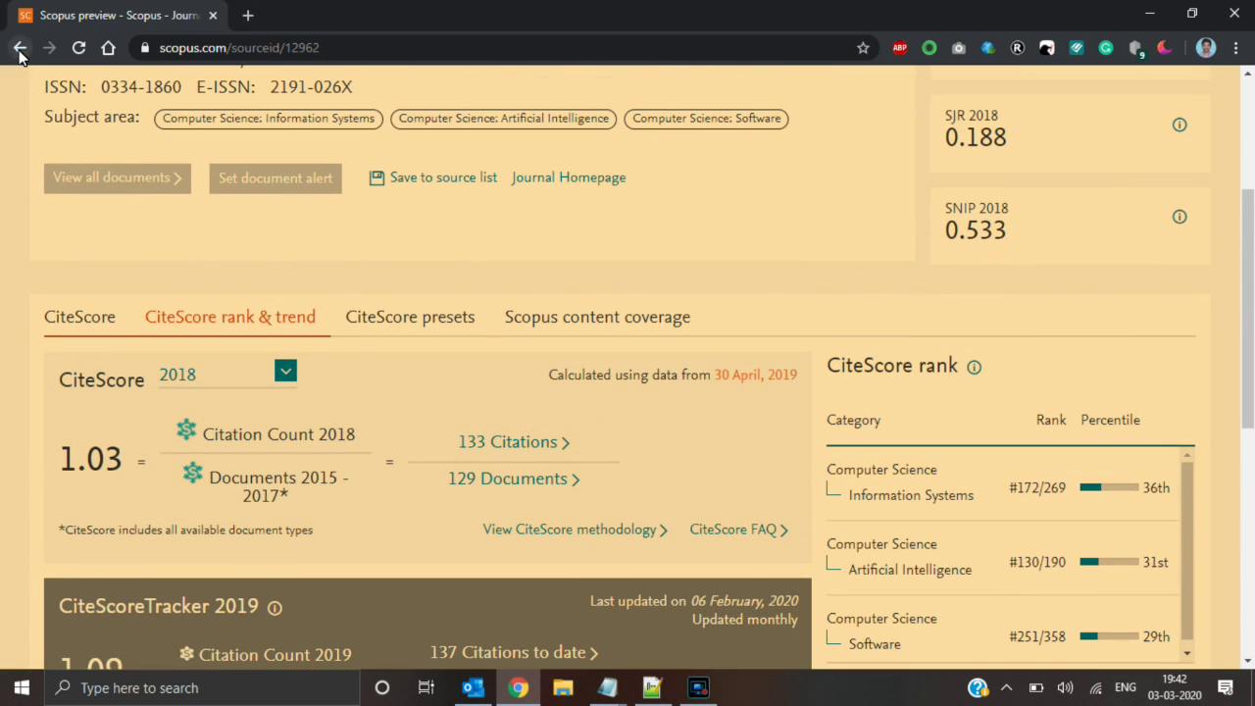
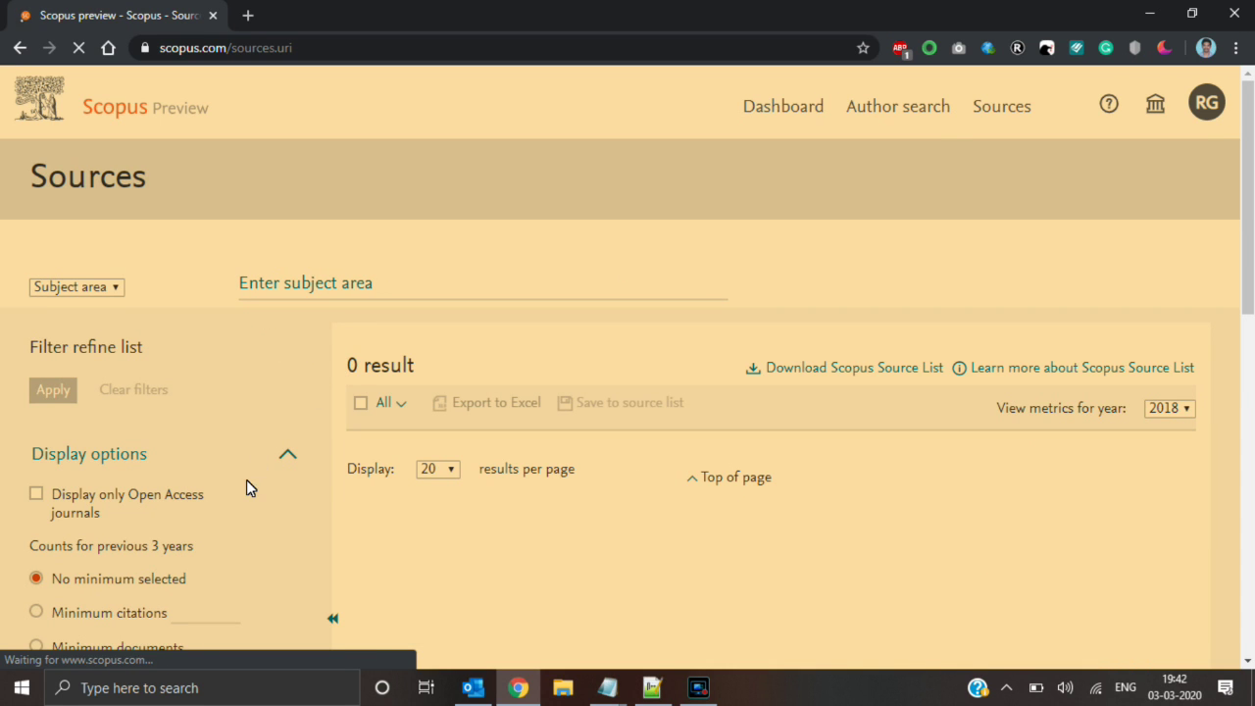
Step: Replace the 3rd quartile filter with 4th quartile, apply it, and check the source results
scroll(246, 484, down, 3)
scroll(259, 509, down, 5)
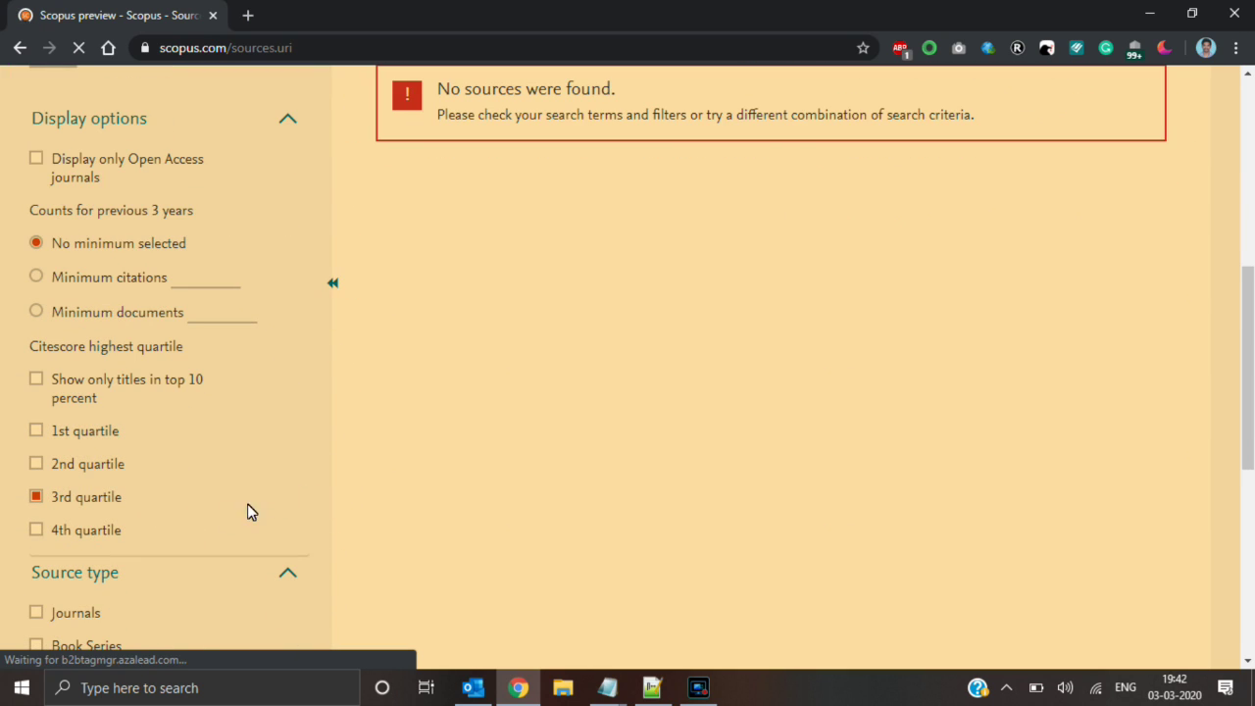
click(36, 530)
click(37, 496)
scroll(61, 552, down, 2)
click(54, 586)
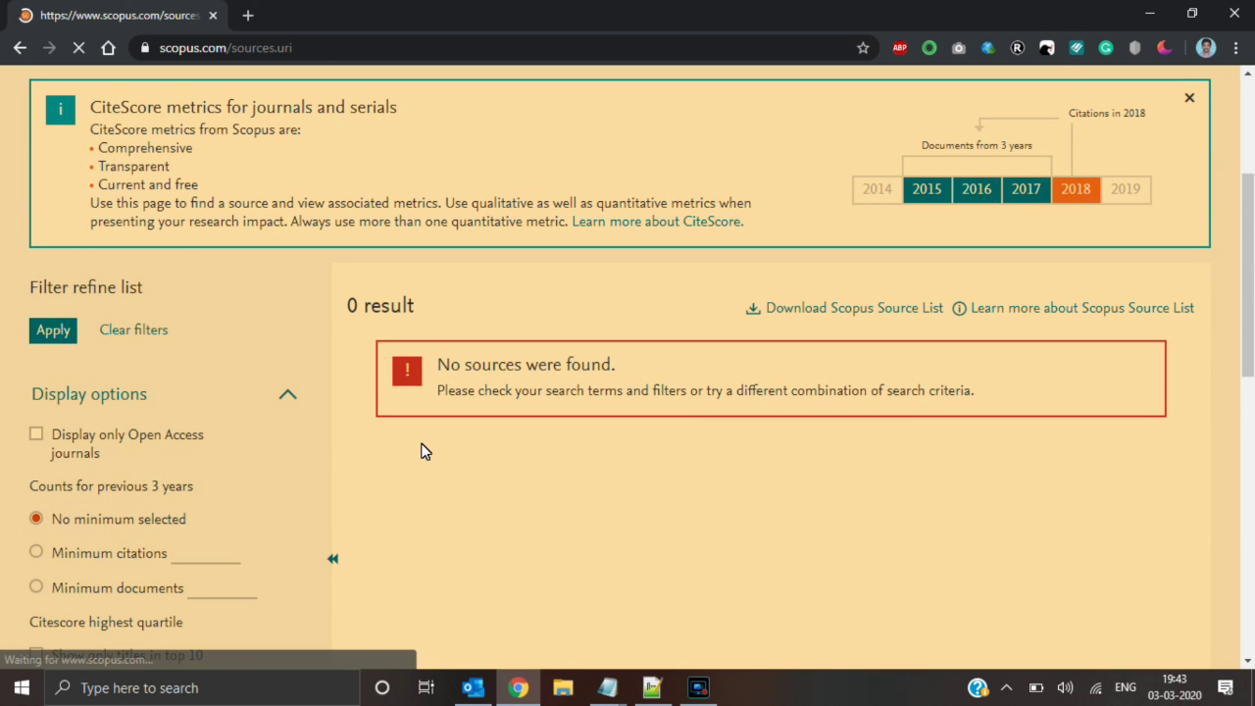
scroll(471, 457, down, 2)
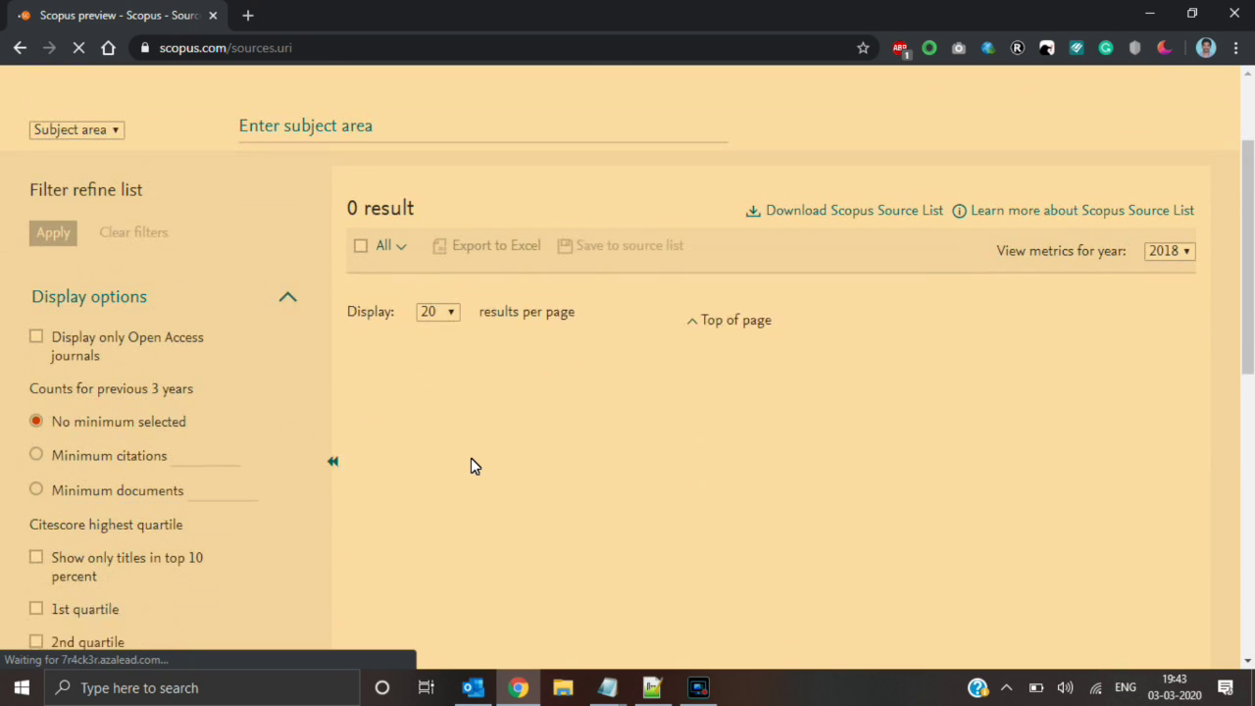
scroll(471, 458, down, 3)
Step: Check the journal name in Notepad++, return to Chrome, and try adding the suggested title International Journal of Mobile Computing and Multimedia Communications
click(651, 688)
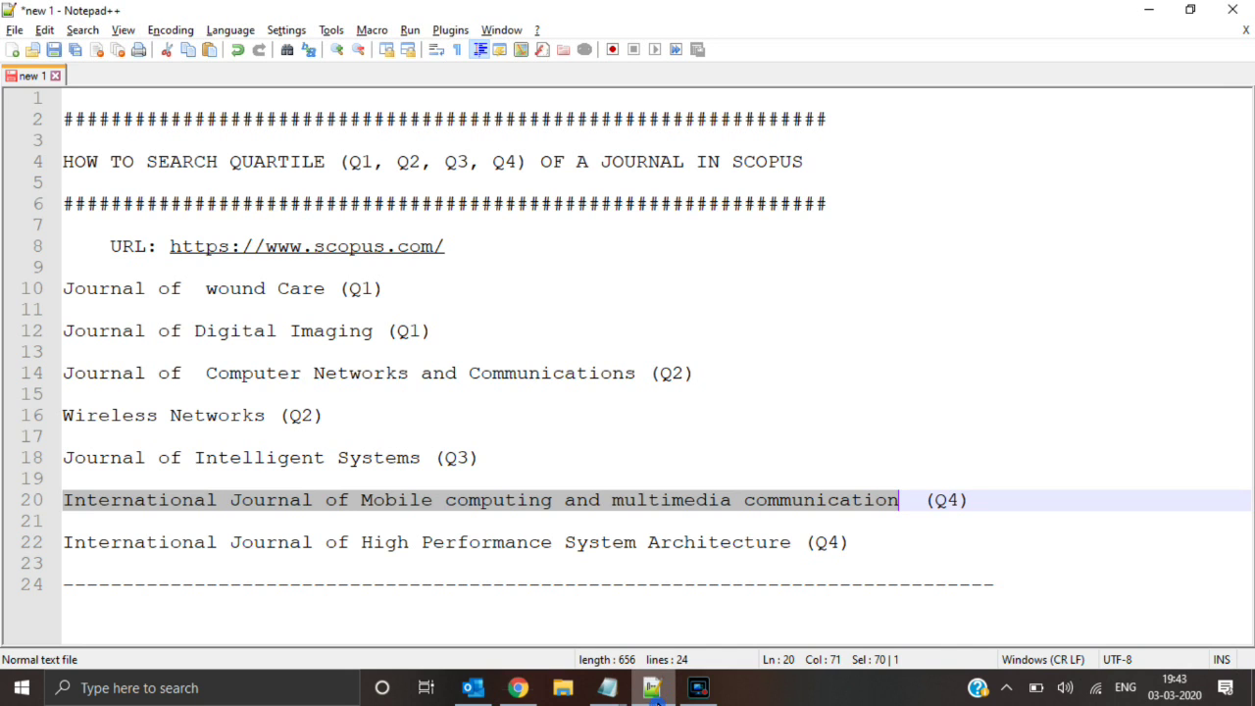
key(alt+Tab)
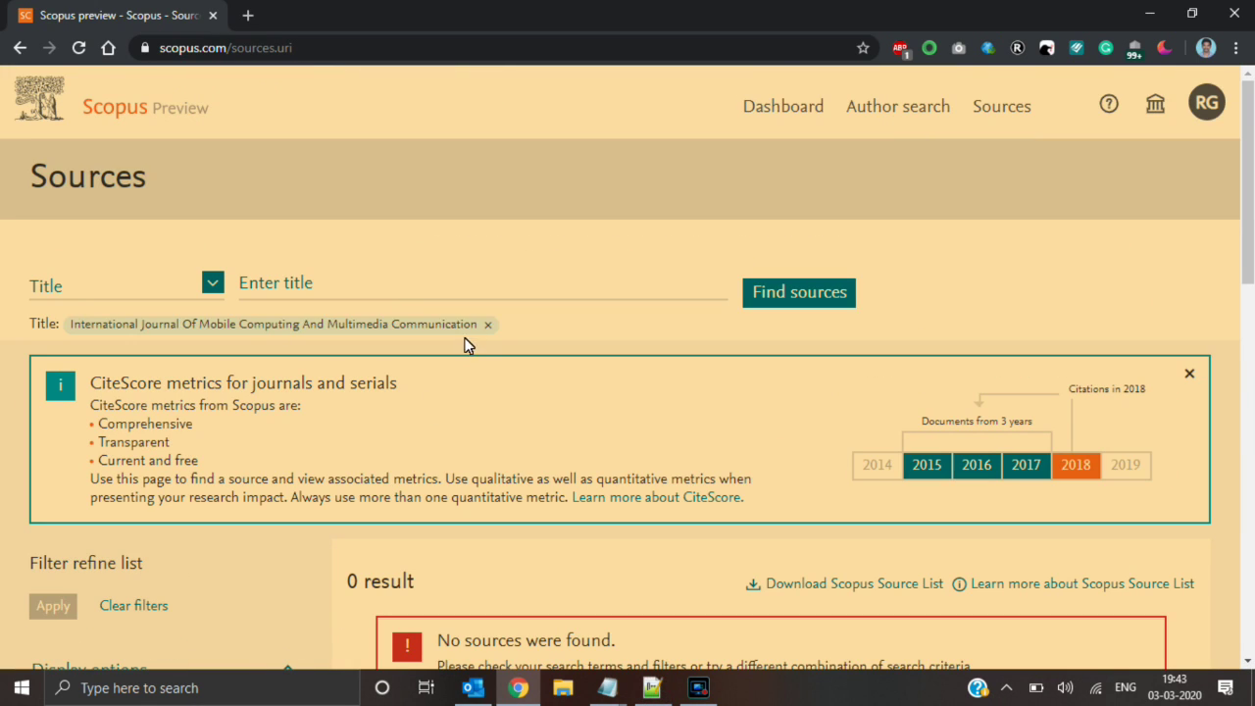
click(427, 294)
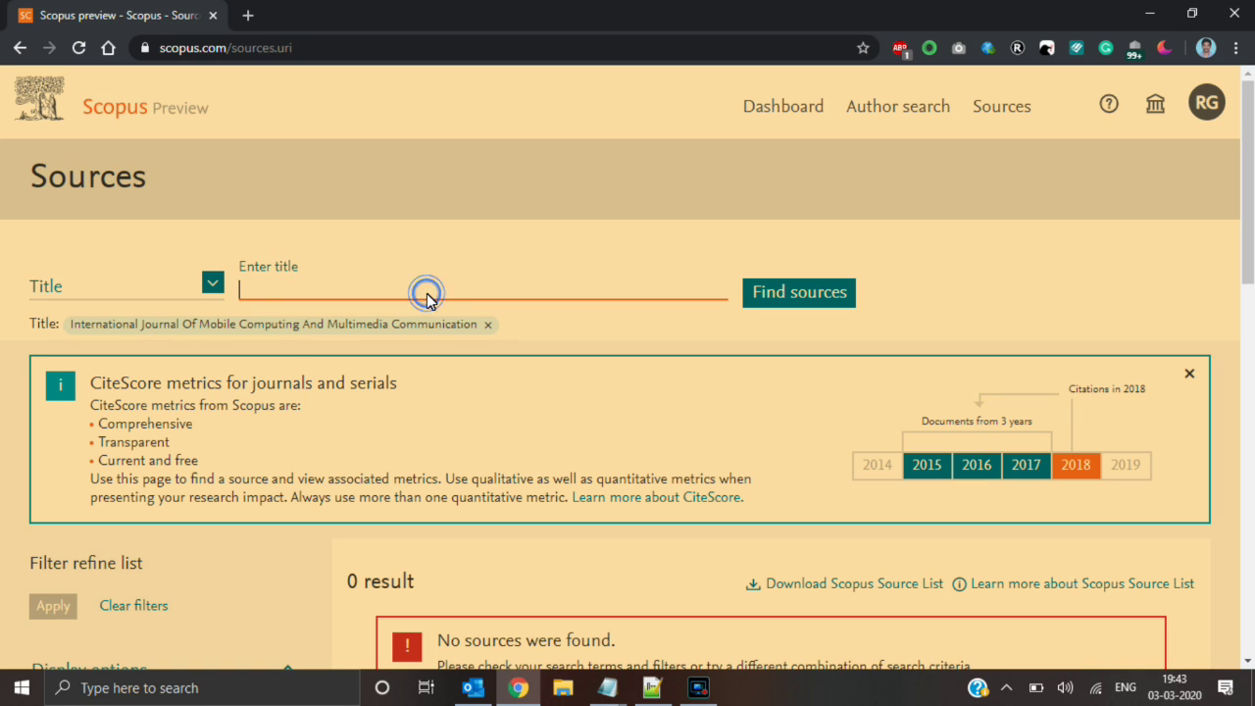
text(International Journal of Mobile computing and multimedia communication)
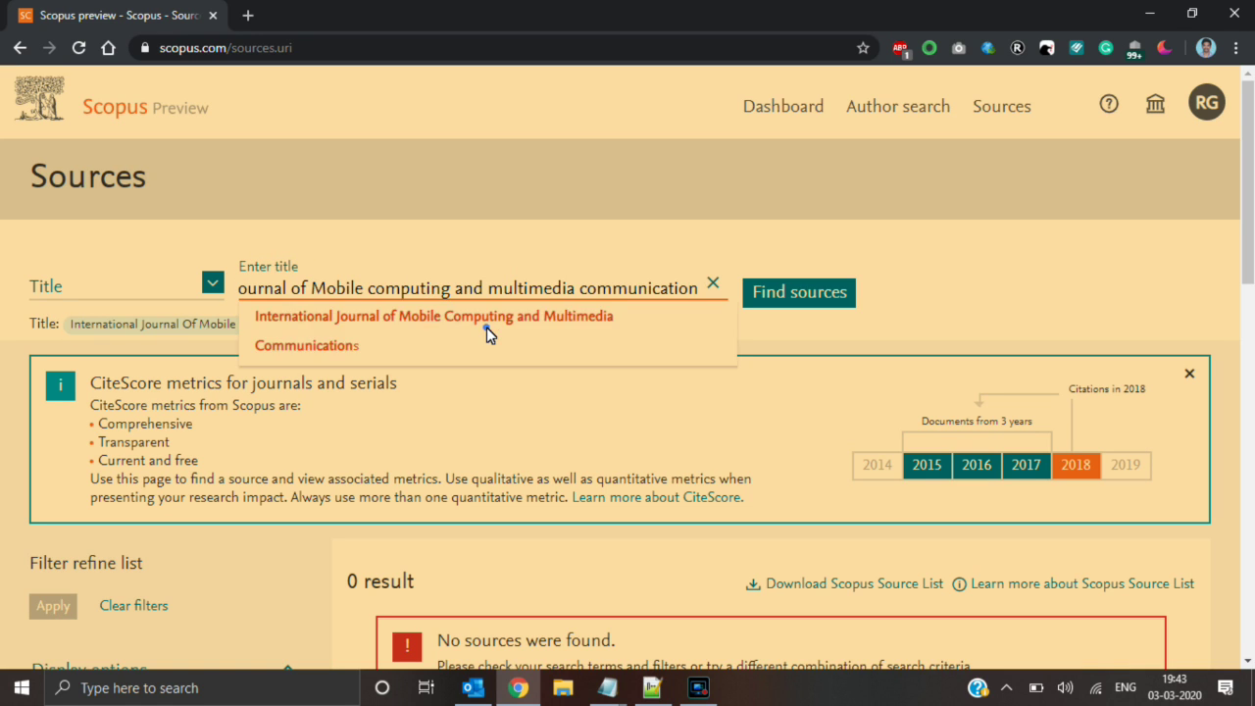
click(486, 327)
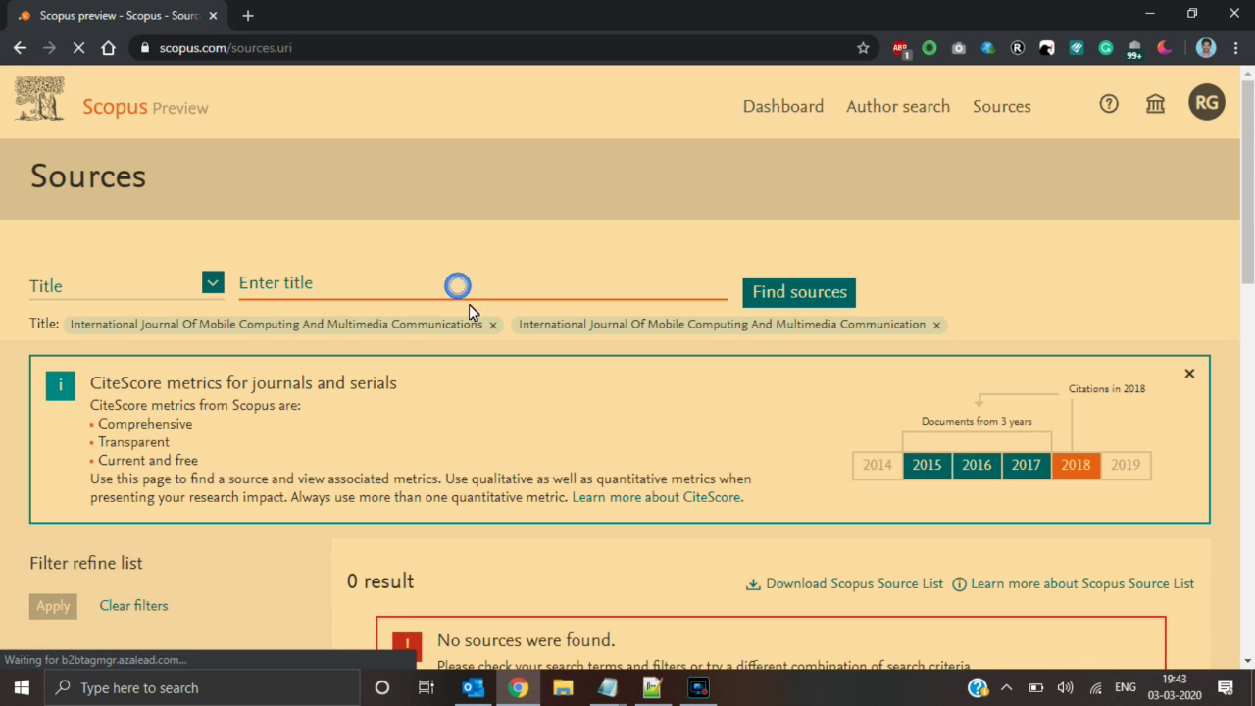
click(493, 324)
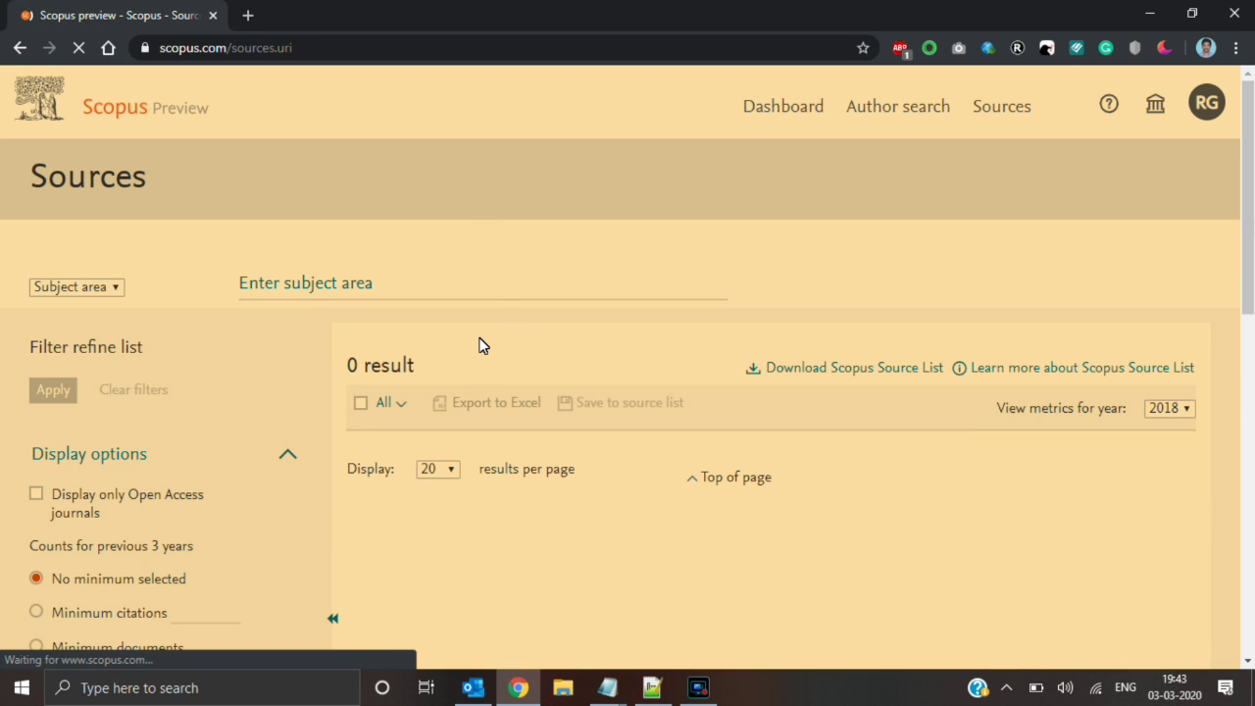
Step: Remove the title ending in "Multimedia Communication" and search for the suggested title International Journal of Mobile Computing and Multimedia Communications
click(487, 329)
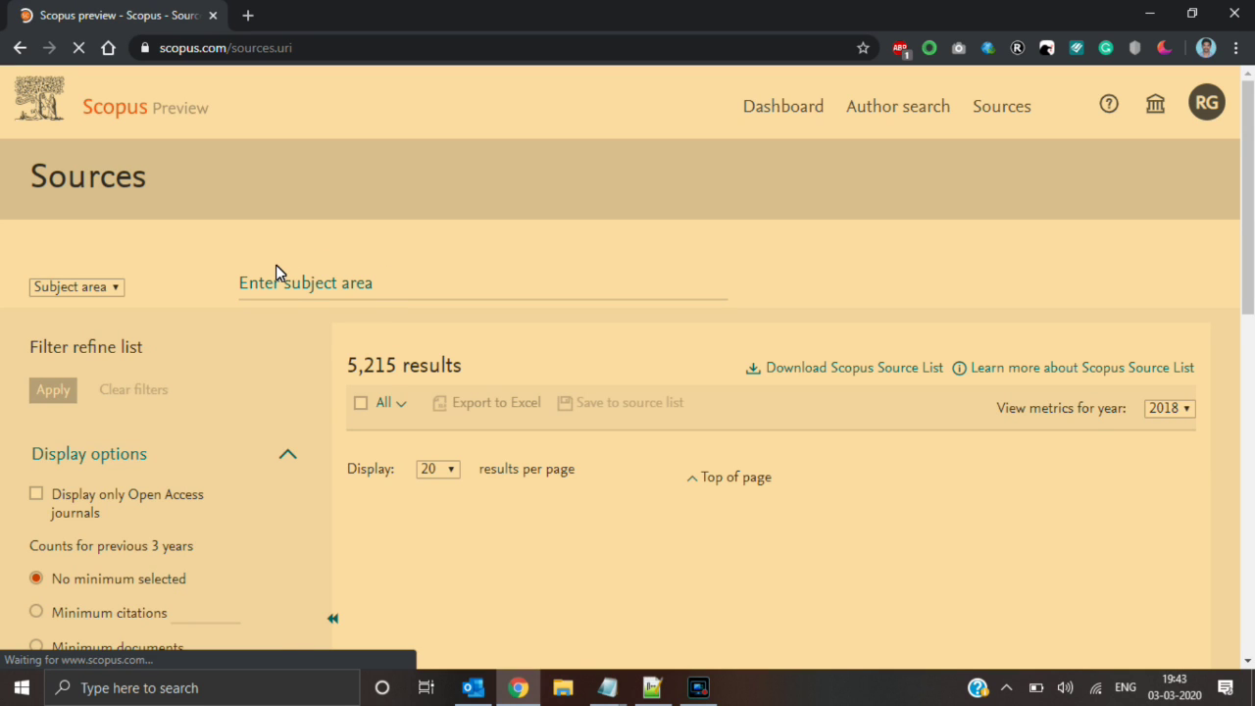
click(343, 286)
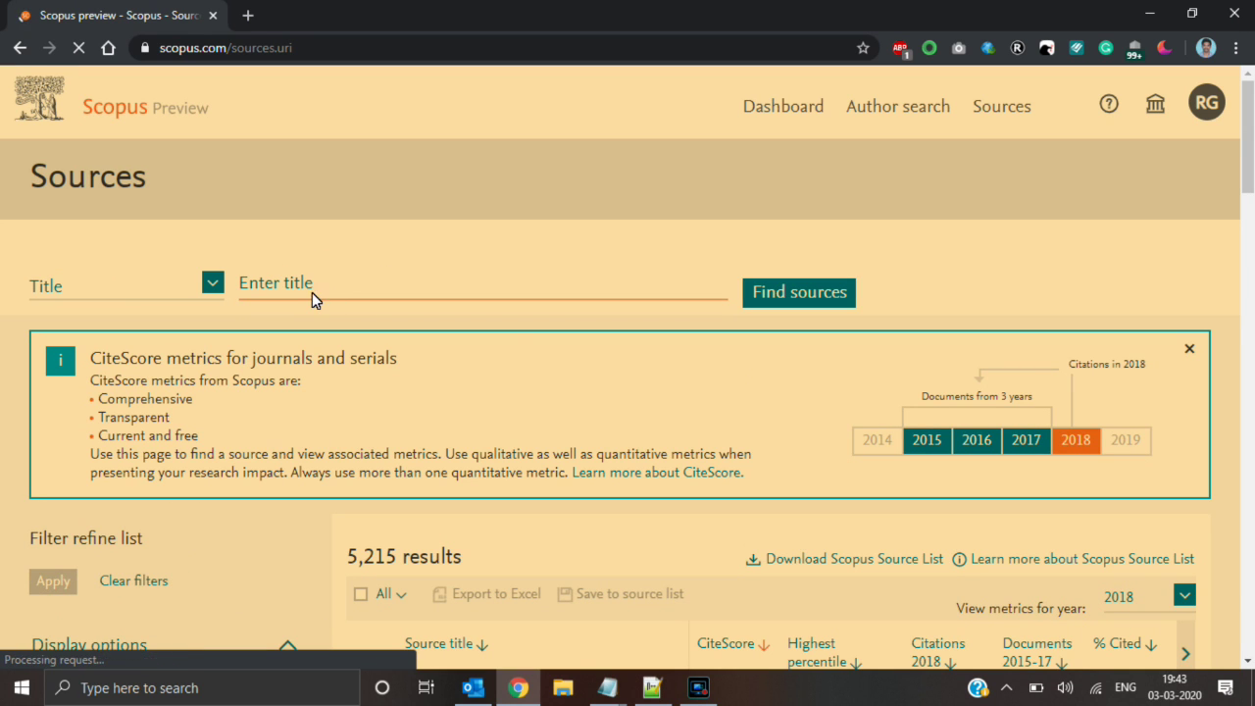
right_click(309, 293)
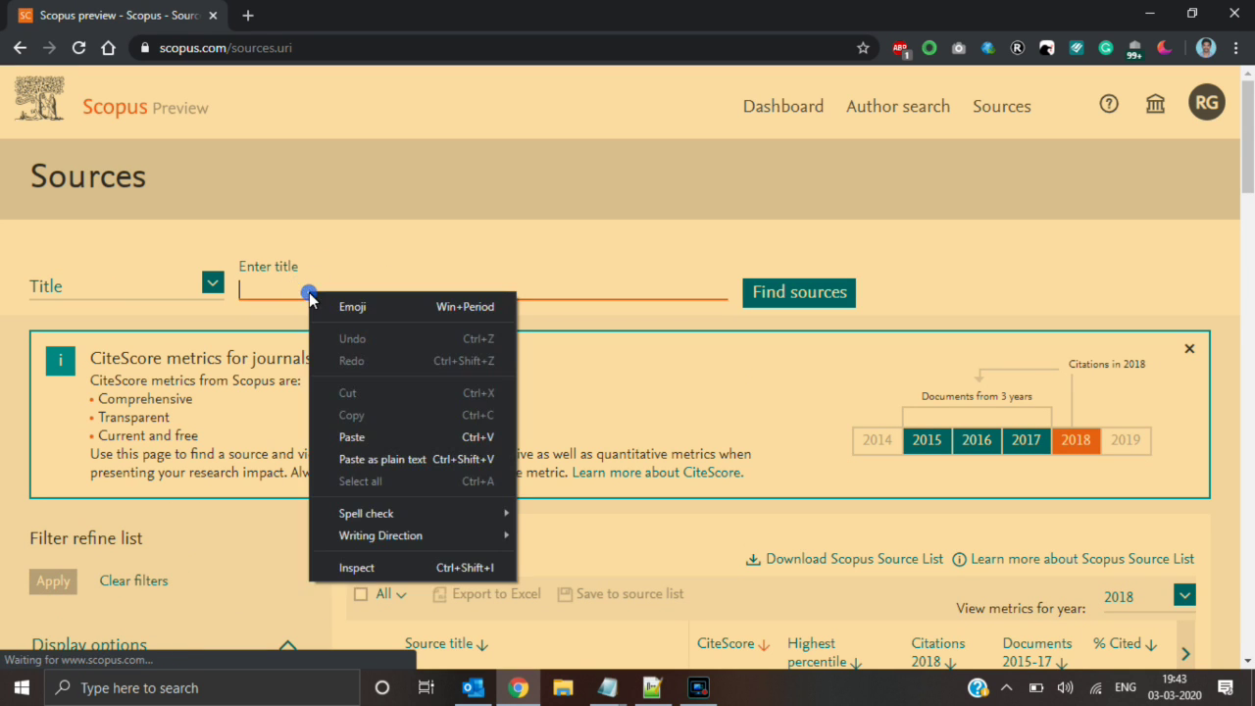
click(351, 437)
key(BackSpace)
key(BackSpace)
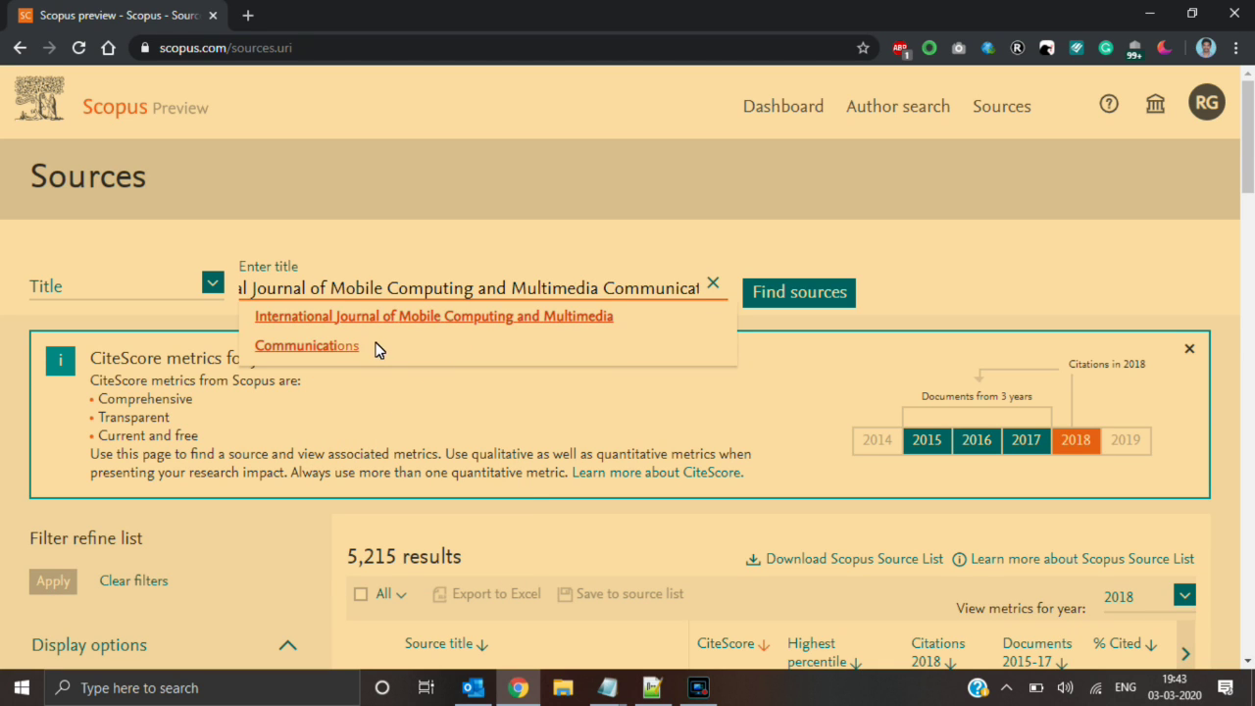
click(456, 316)
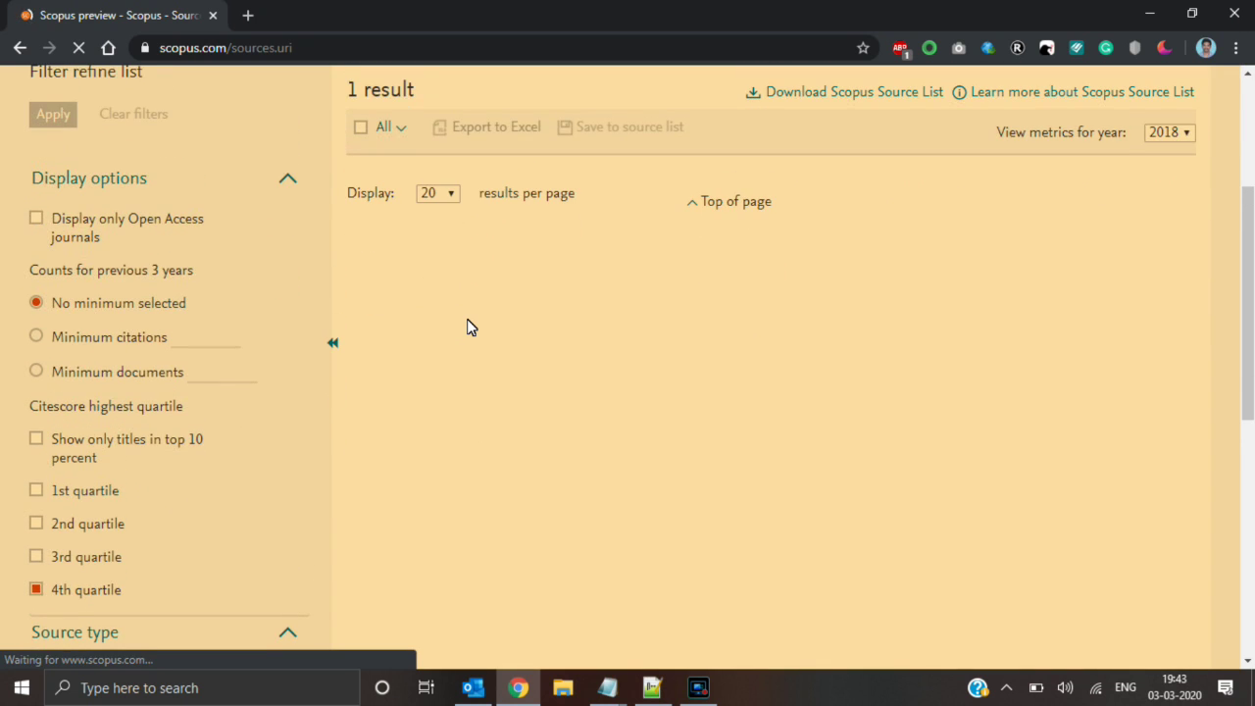
Step: Review the International Journal of Mobile Computing and Multimedia Communications result together with its title search and the applied 4th quartile filter
scroll(467, 319, down, 2)
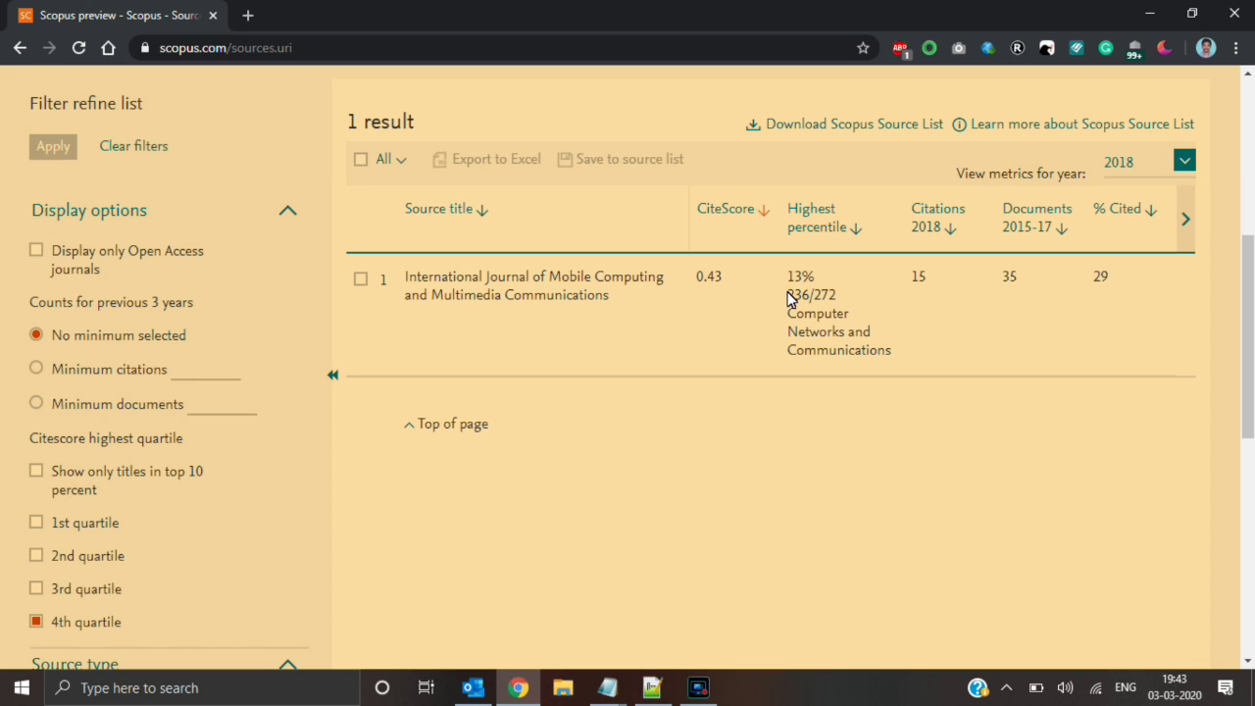
scroll(76, 582, down, 1)
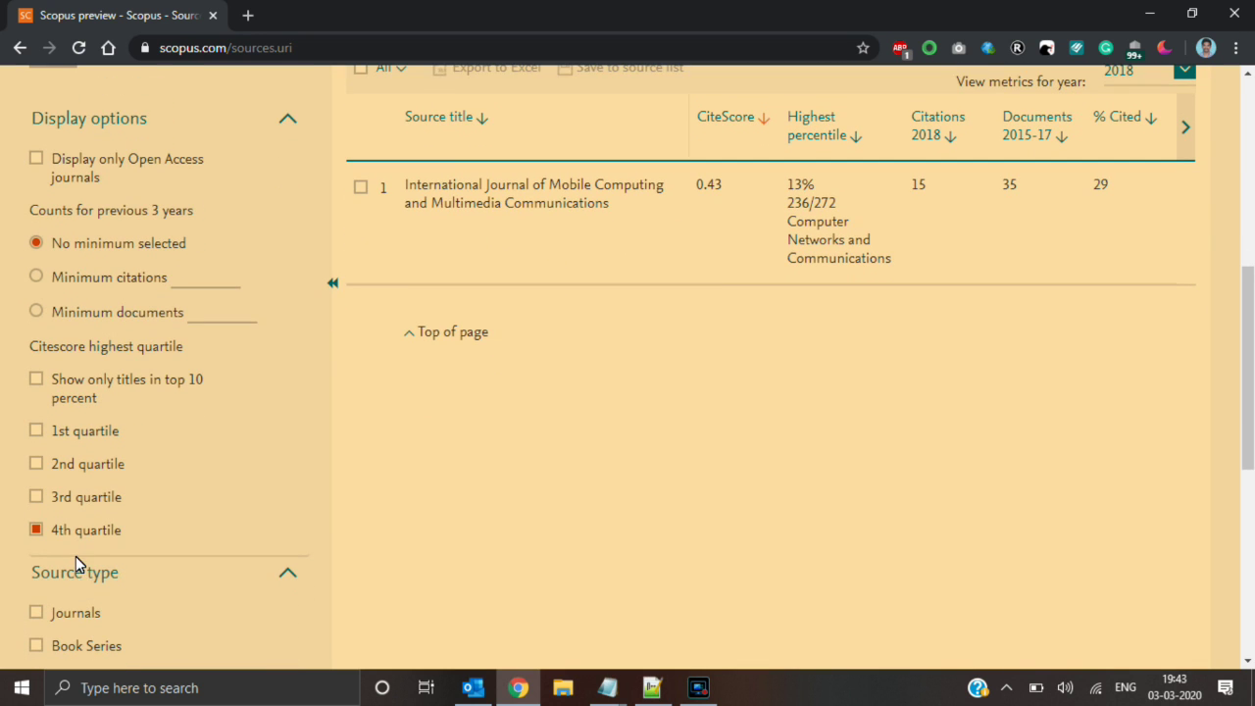
scroll(708, 381, up, 5)
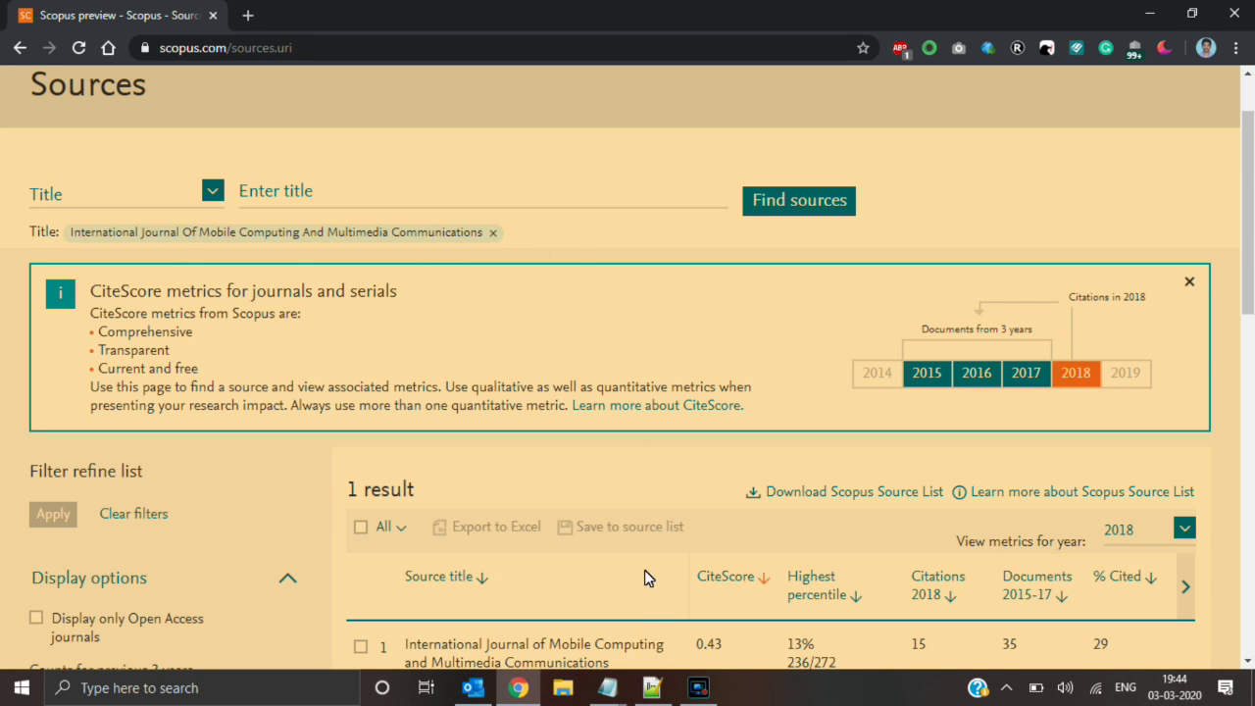
scroll(632, 554, up, 1)
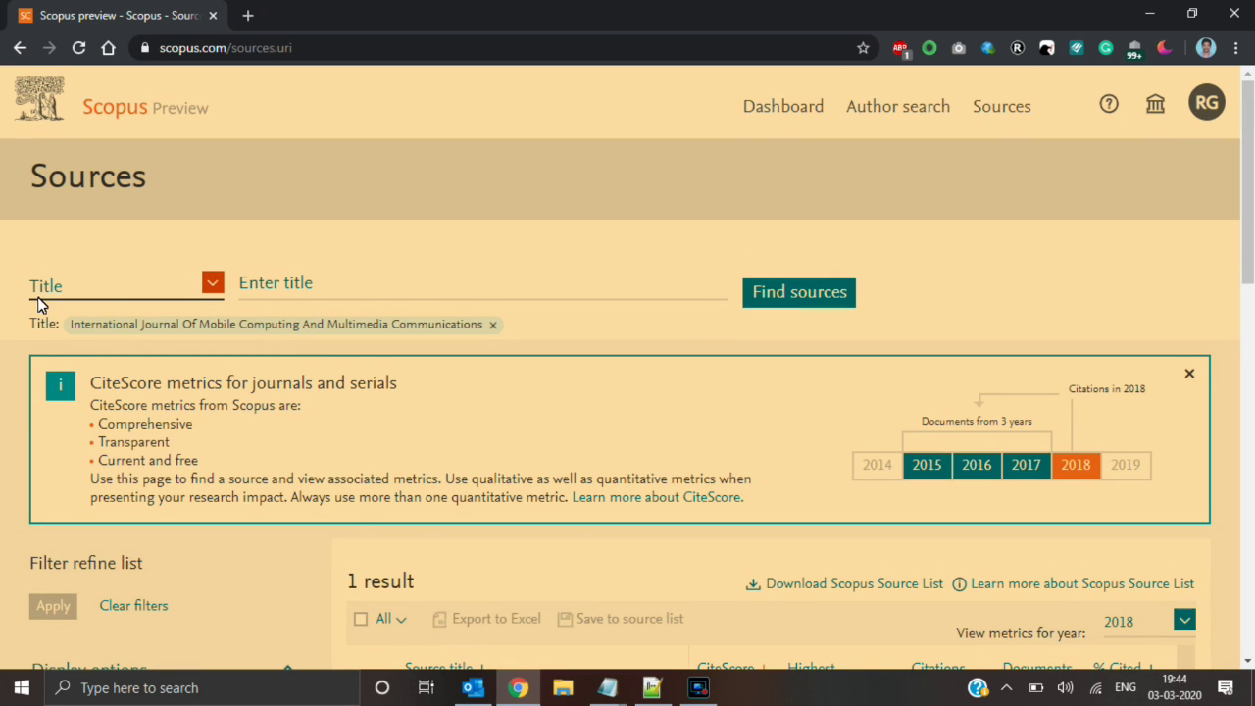
click(351, 296)
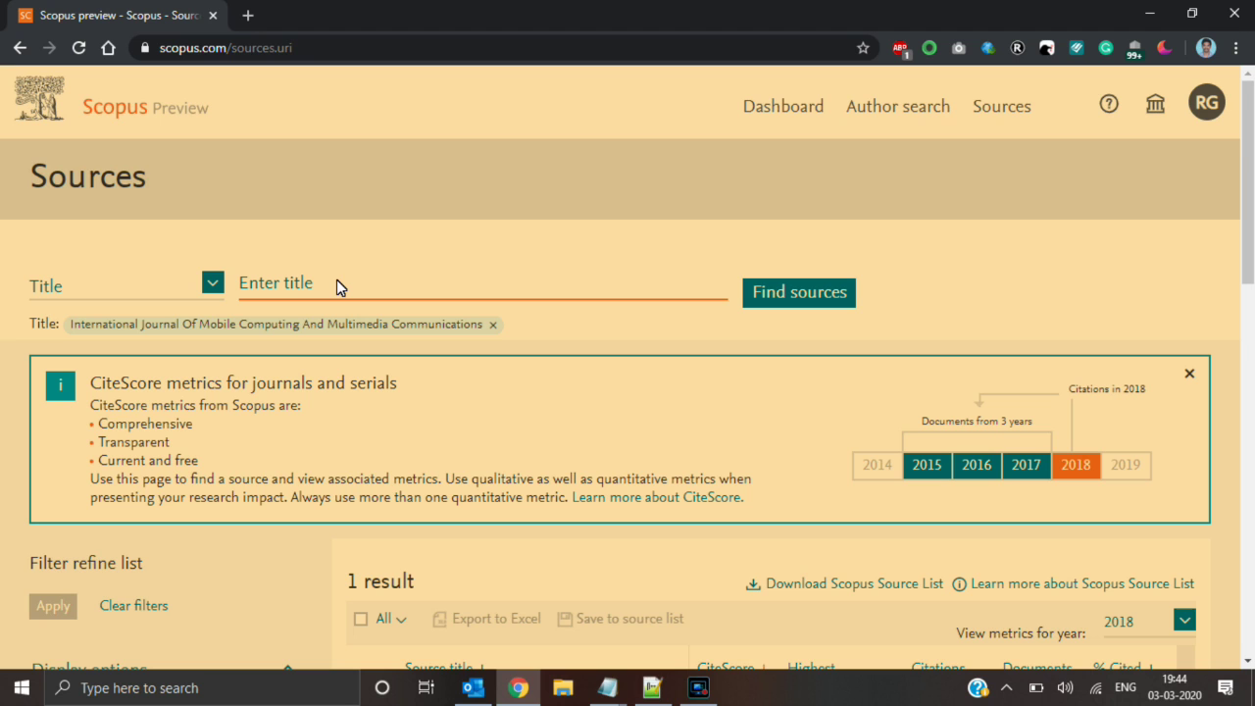
scroll(147, 544, down, 6)
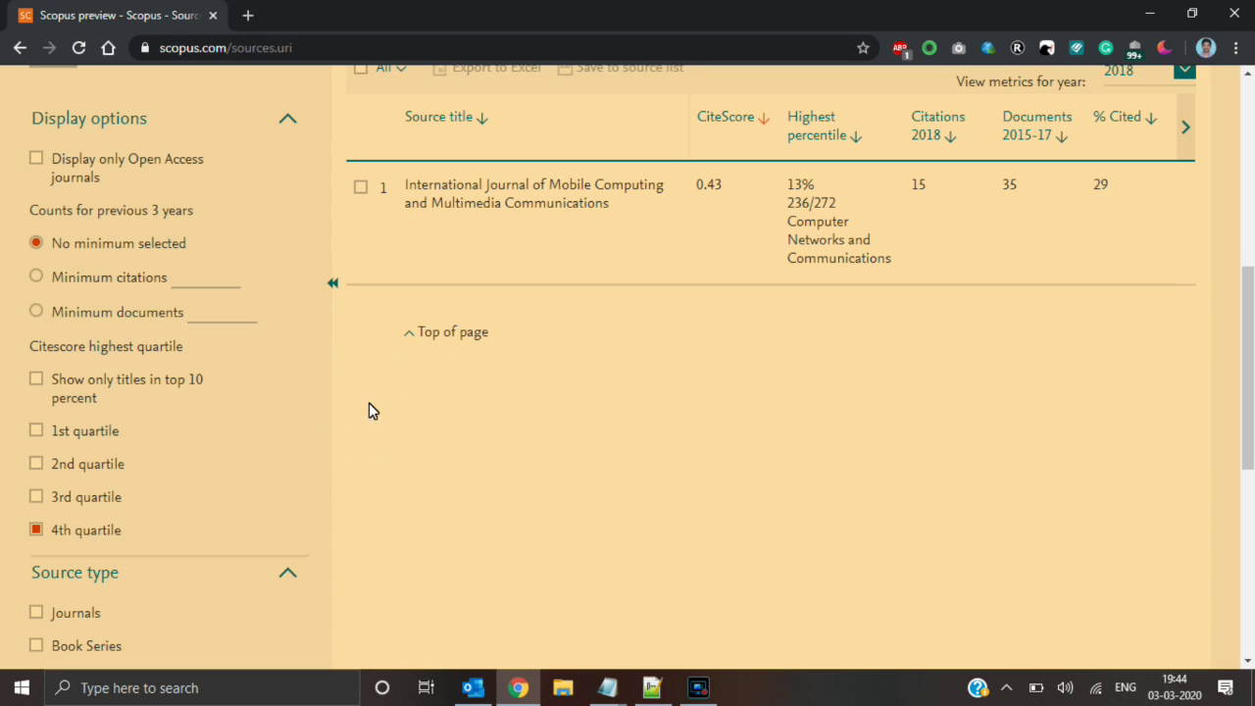
click(698, 687)
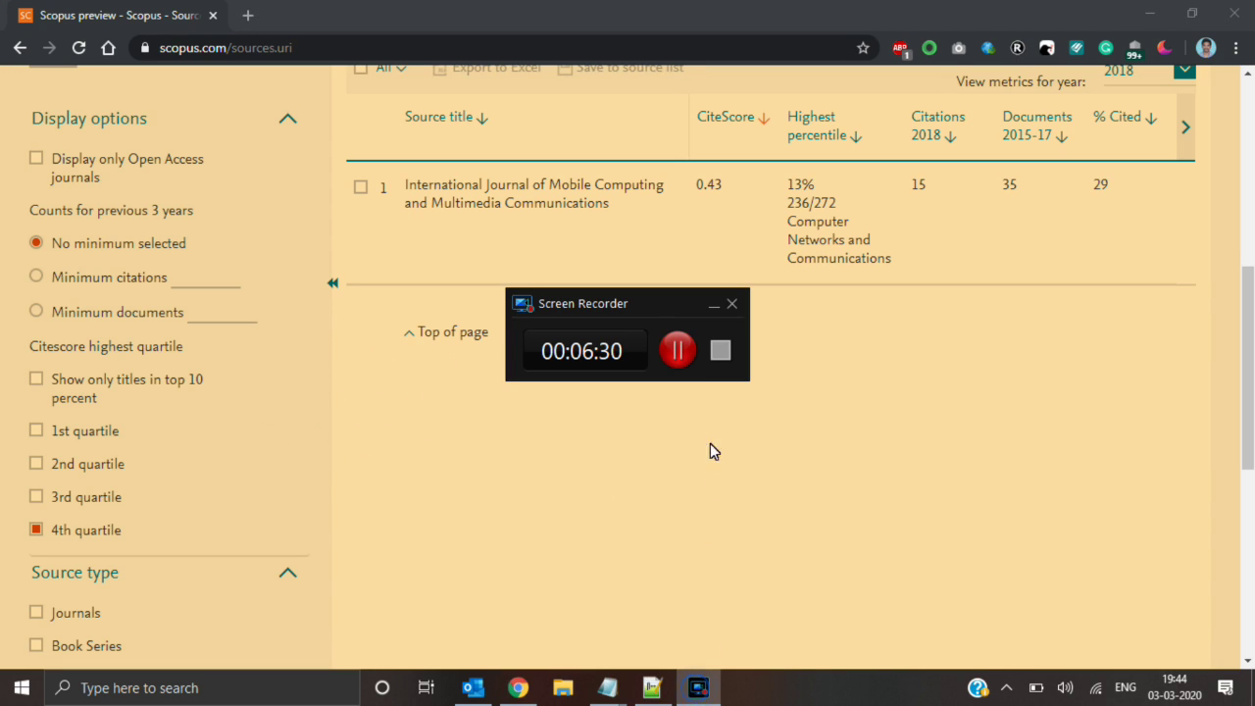